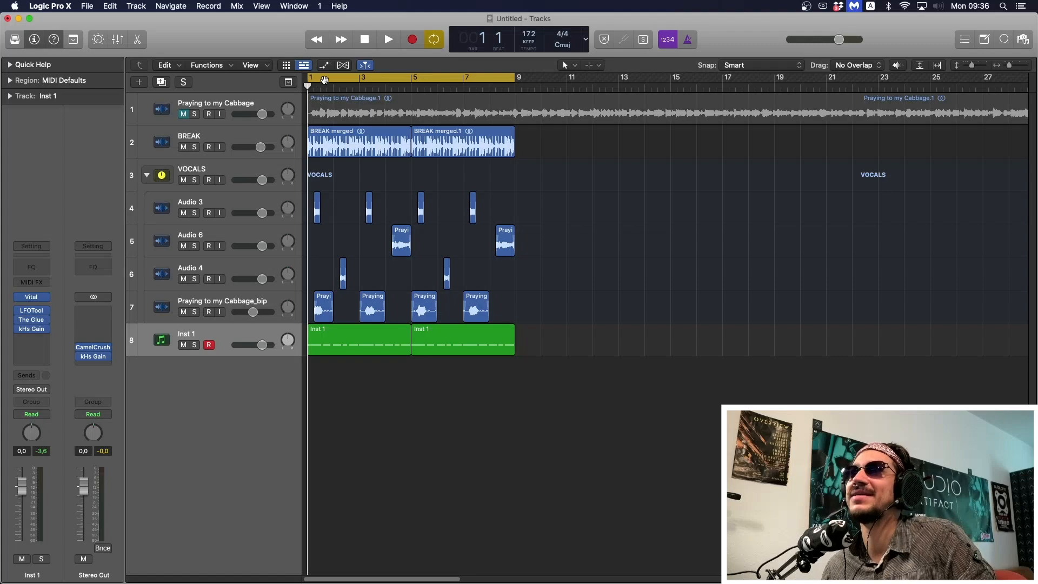
Play the Praying to my Cabbage track alone with cycling off, stop it, and move the playhead to bar 9
left_click_drag(513, 78, 656, 71)
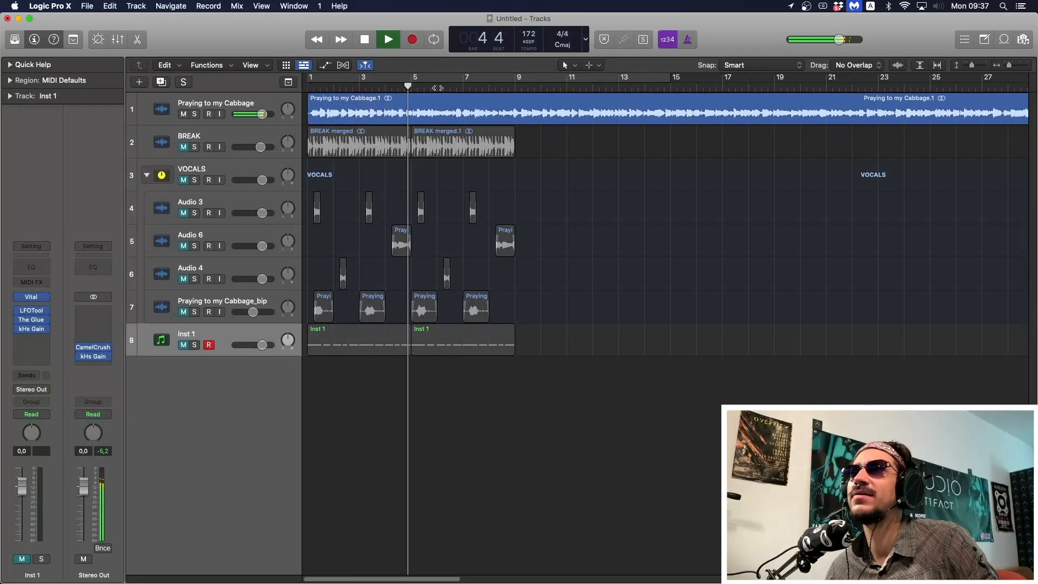
key("space")
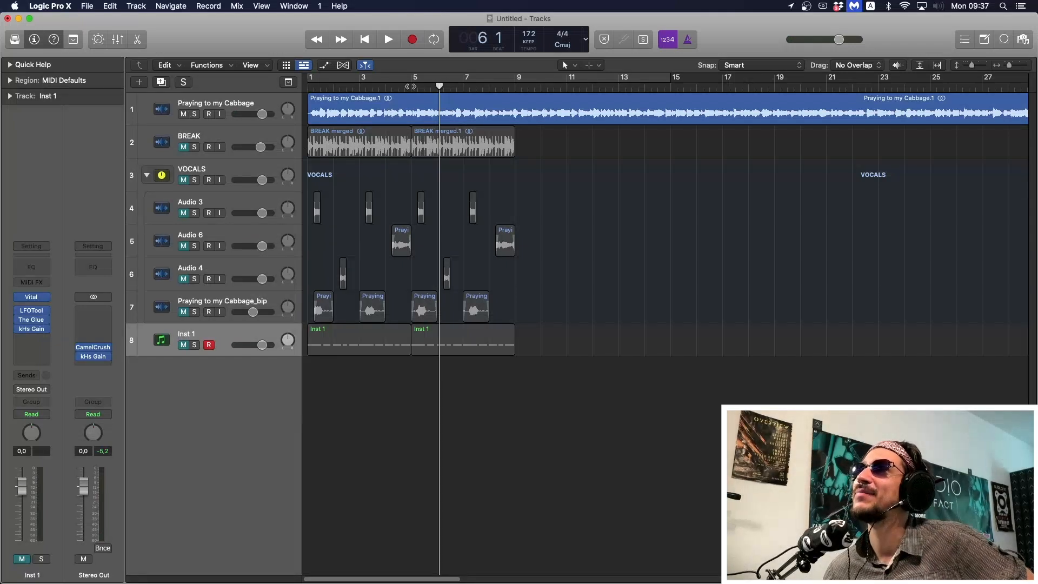
left_click(417, 89)
left_click_drag(417, 90, 576, 112)
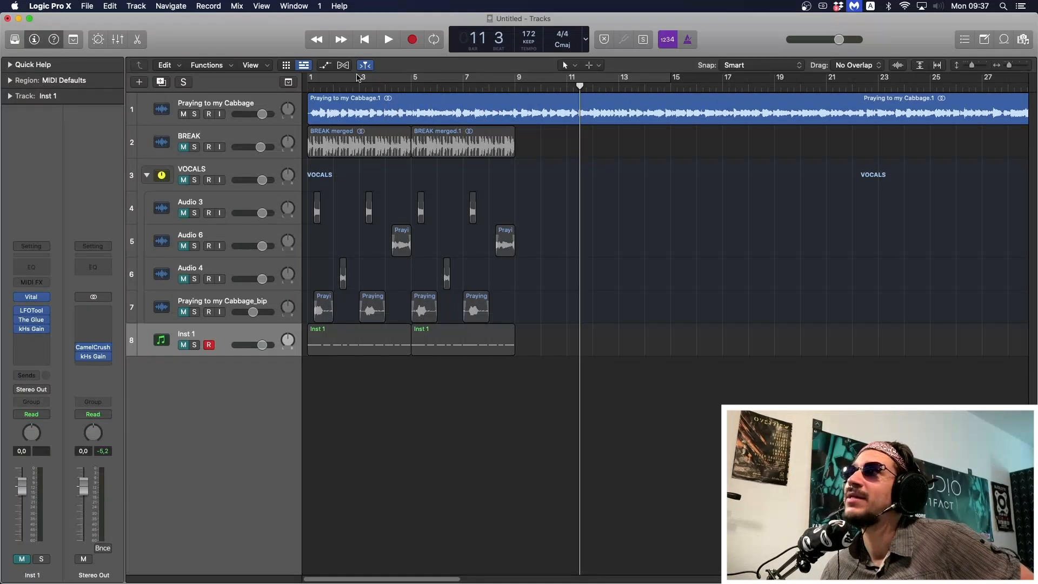
left_click_drag(545, 86, 523, 88)
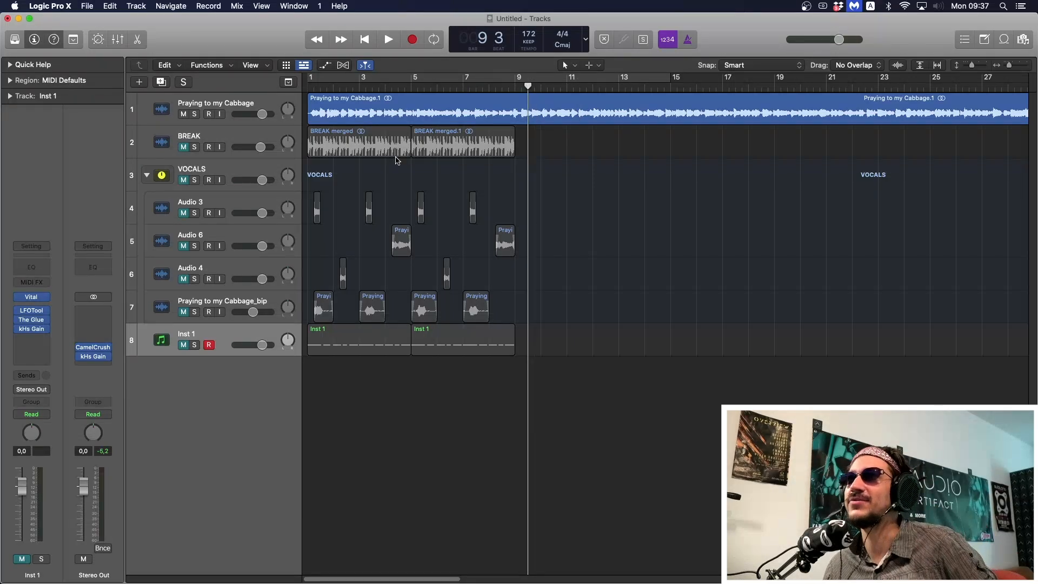
Mute the Praying to my Cabbage track and unmute the BREAK, VOCALS and Inst 1 tracks
left_click(184, 114)
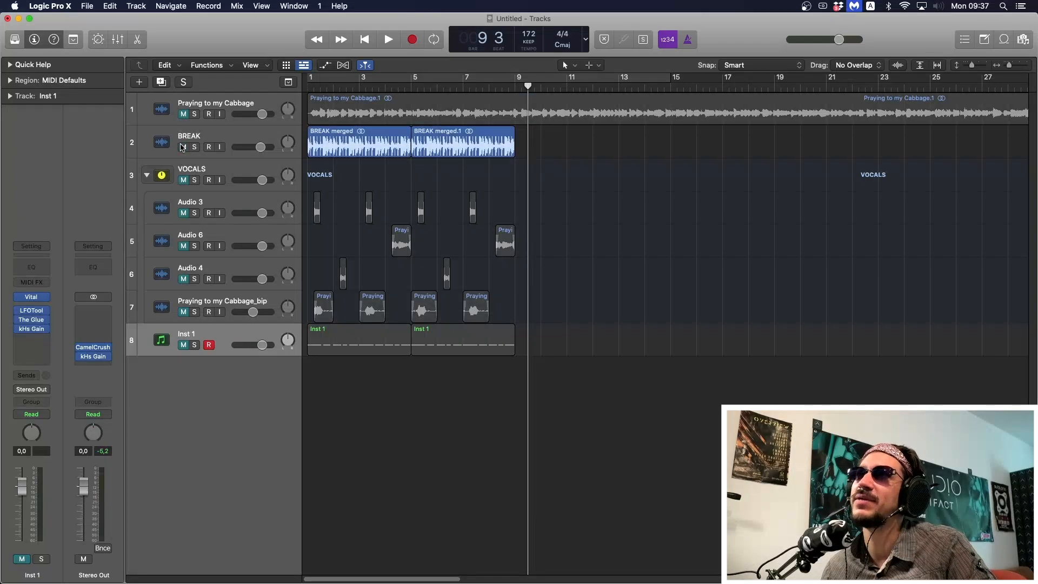
left_click(183, 147)
left_click(183, 180)
left_click(183, 345)
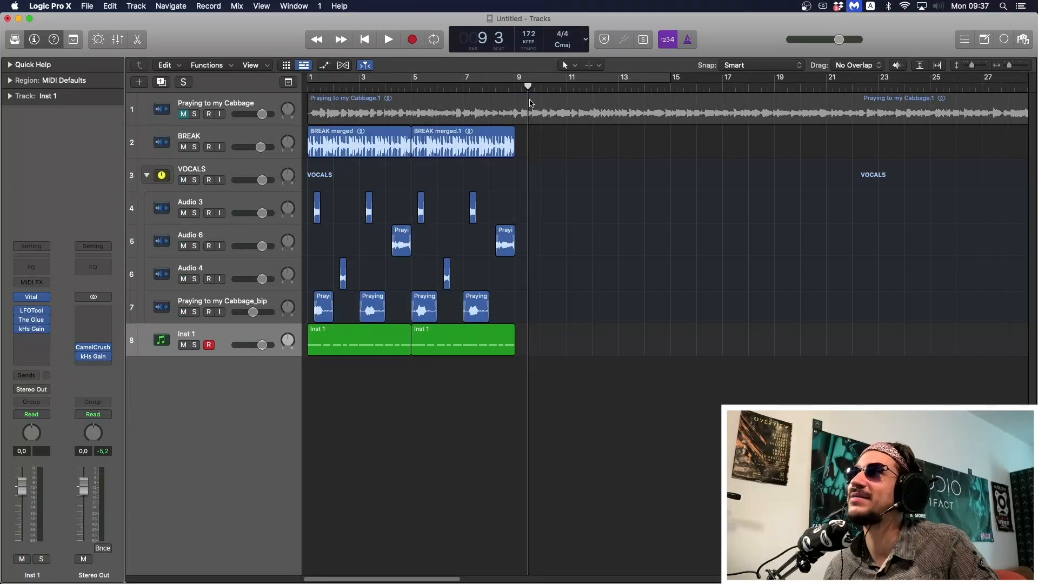
Cycle playback over bars 1 to 9 and solo the VOCALS stack to listen to it on its own
left_click_drag(512, 82, 310, 87)
key("space")
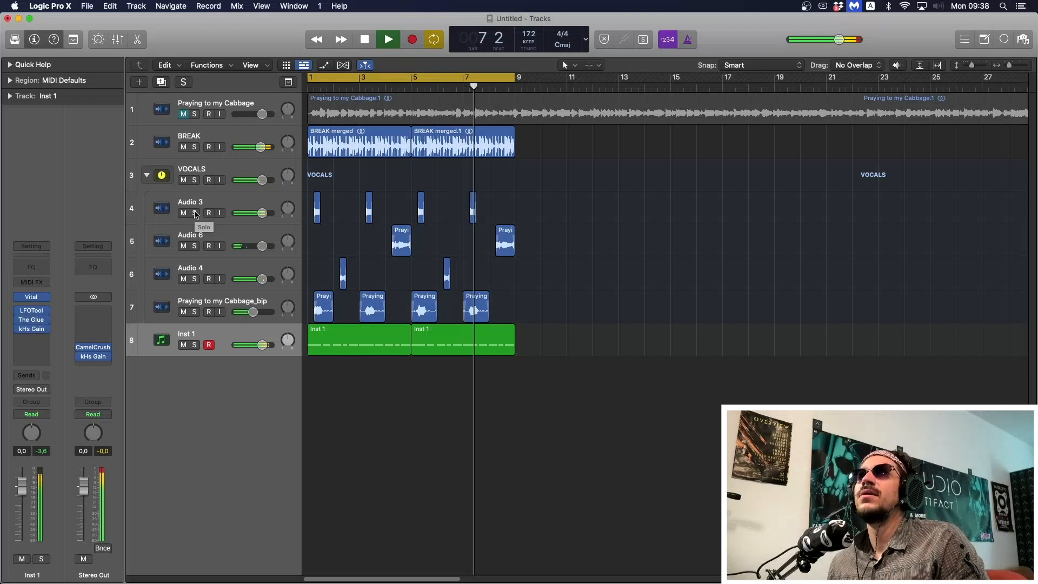
left_click(194, 181)
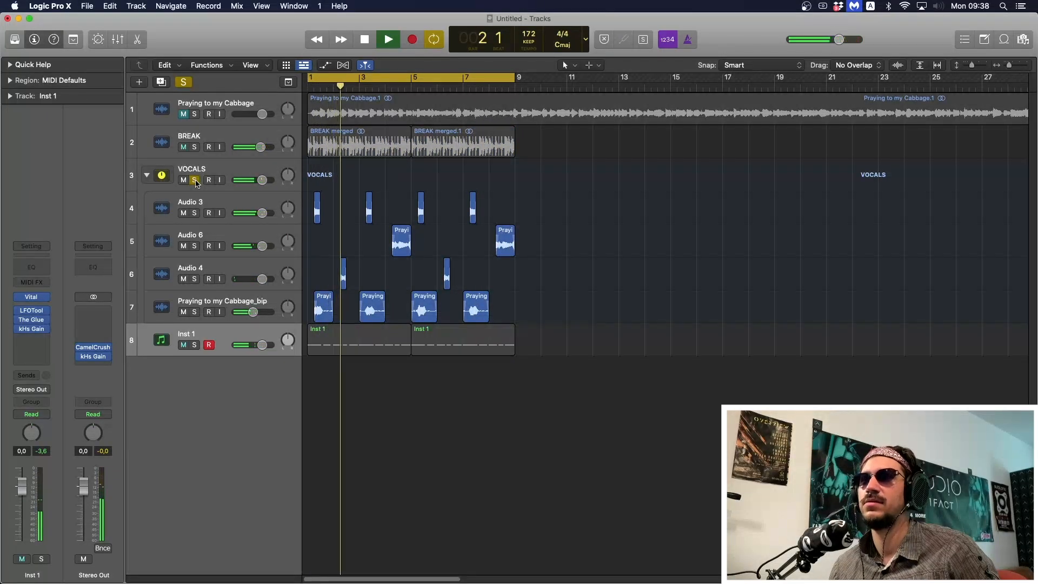
key("space")
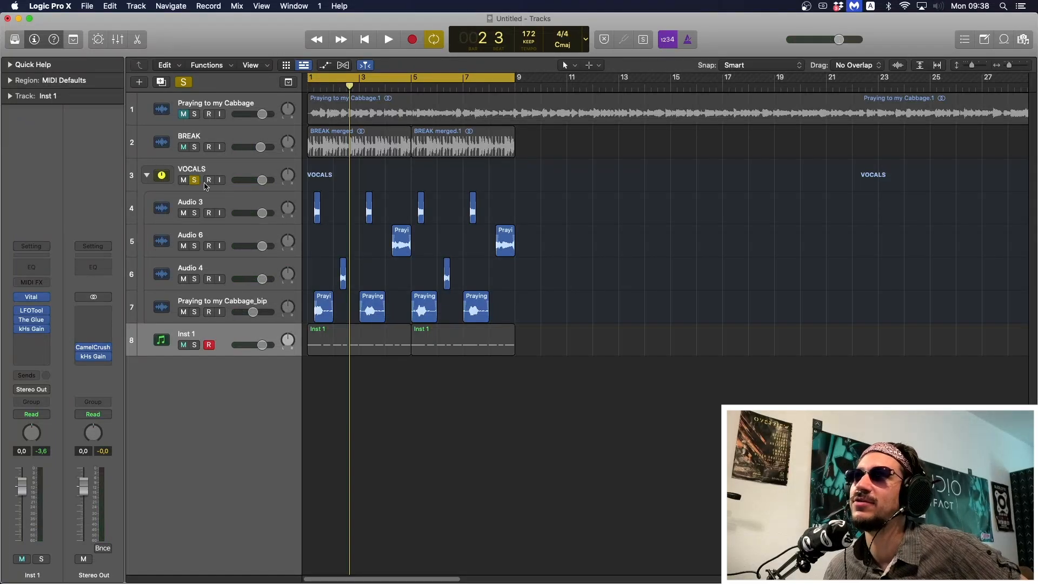
Examine the effect chains of the VOCALS stack and its tracks Audio 3, Audio 6, Audio 4 and Praying to my Cabbage_bip
left_click(233, 195)
left_click(227, 235)
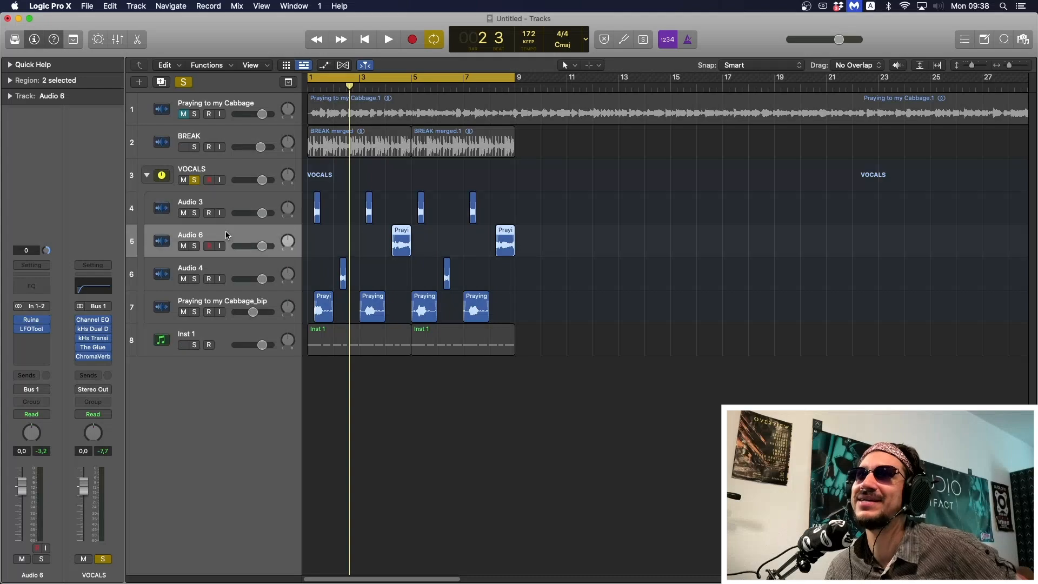
left_click(215, 273)
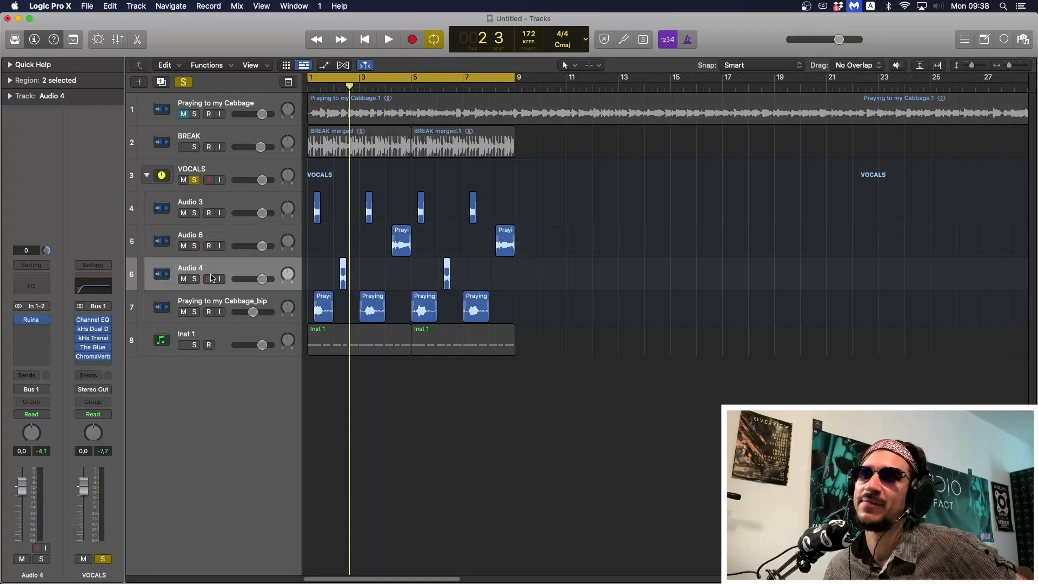
left_click(200, 292)
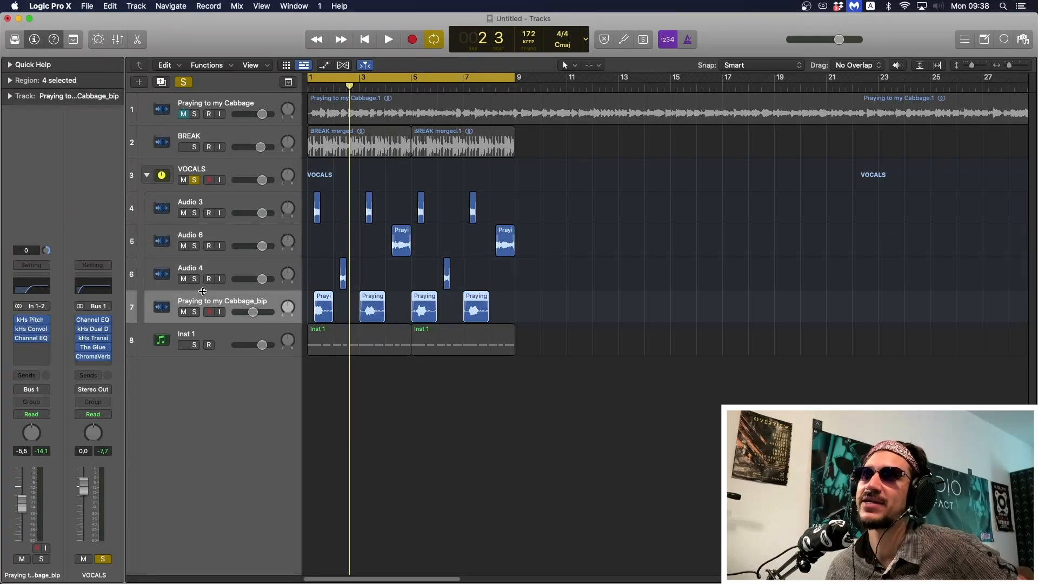
left_click(215, 170)
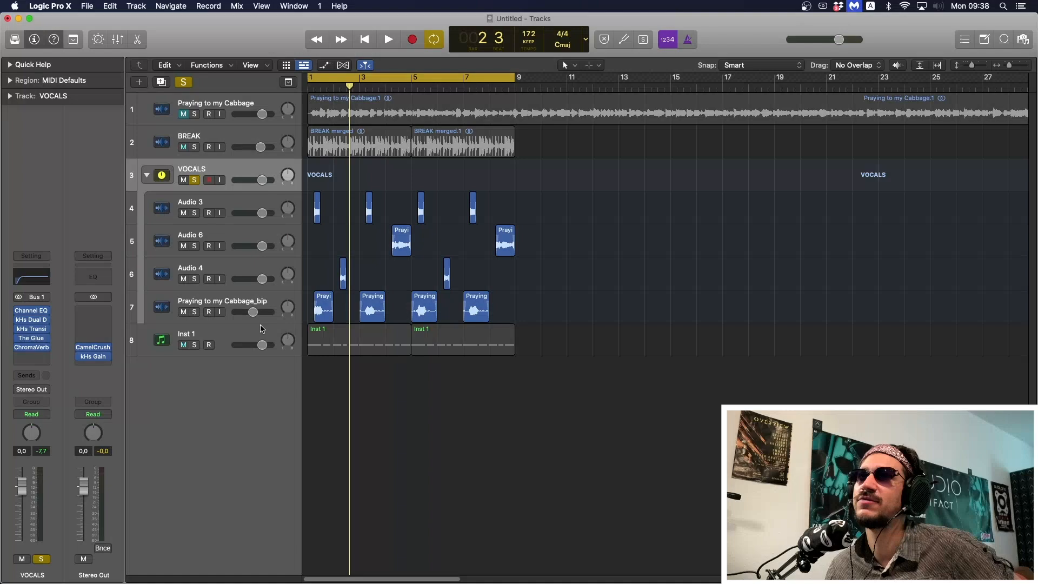
left_click(233, 304)
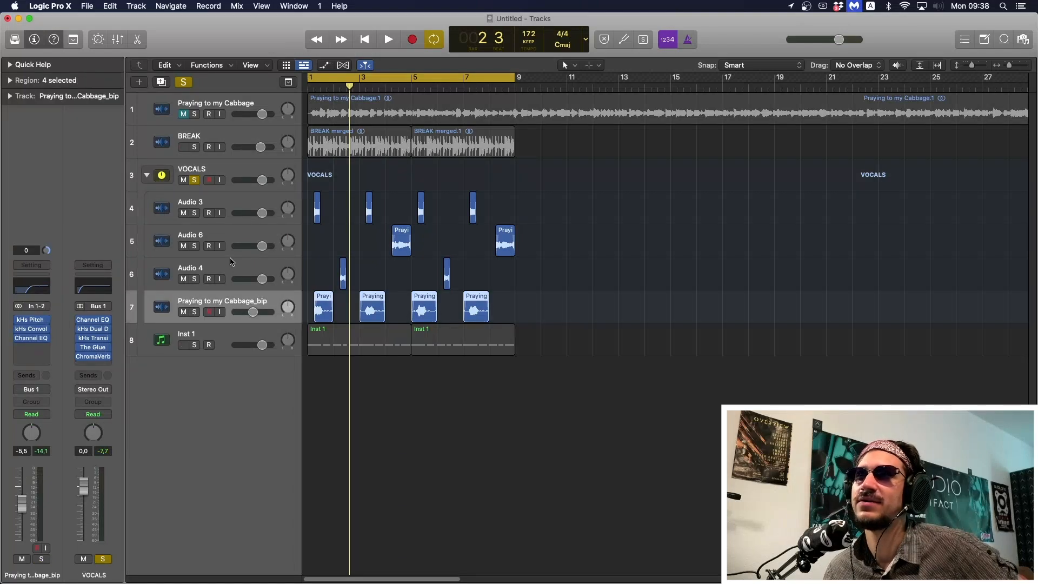
left_click(230, 262)
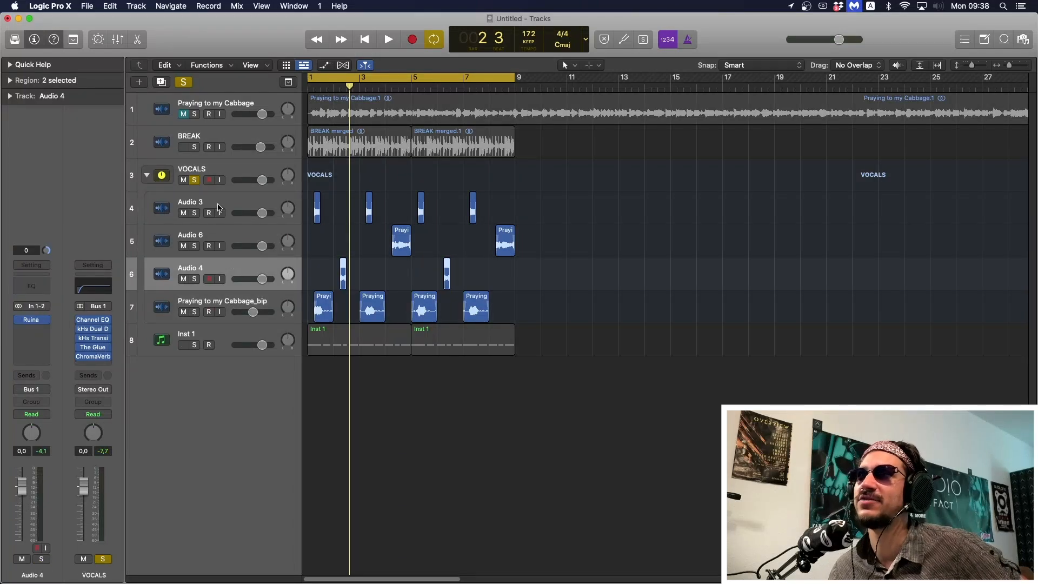
left_click(230, 231)
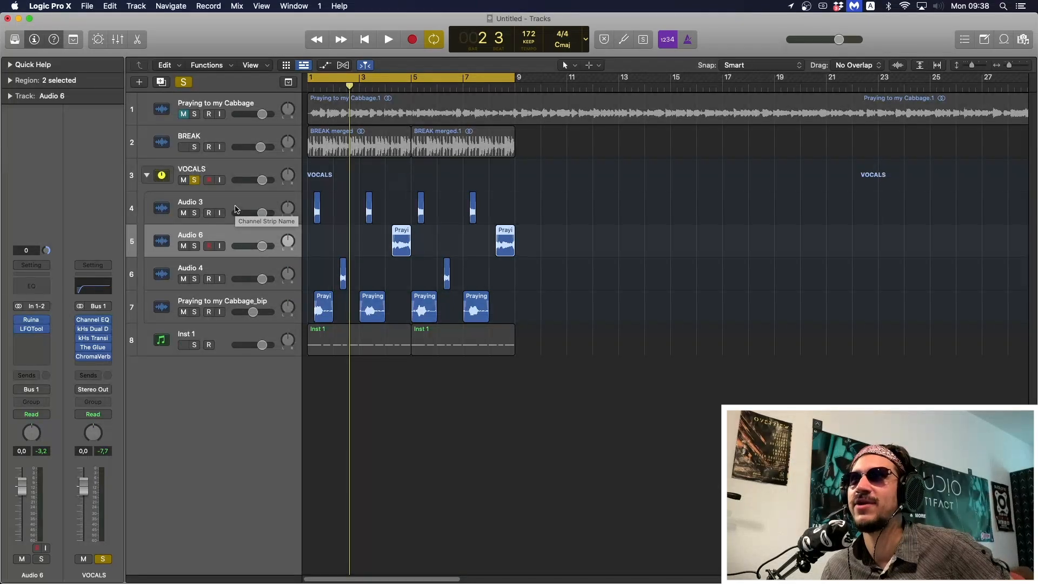
left_click(235, 209)
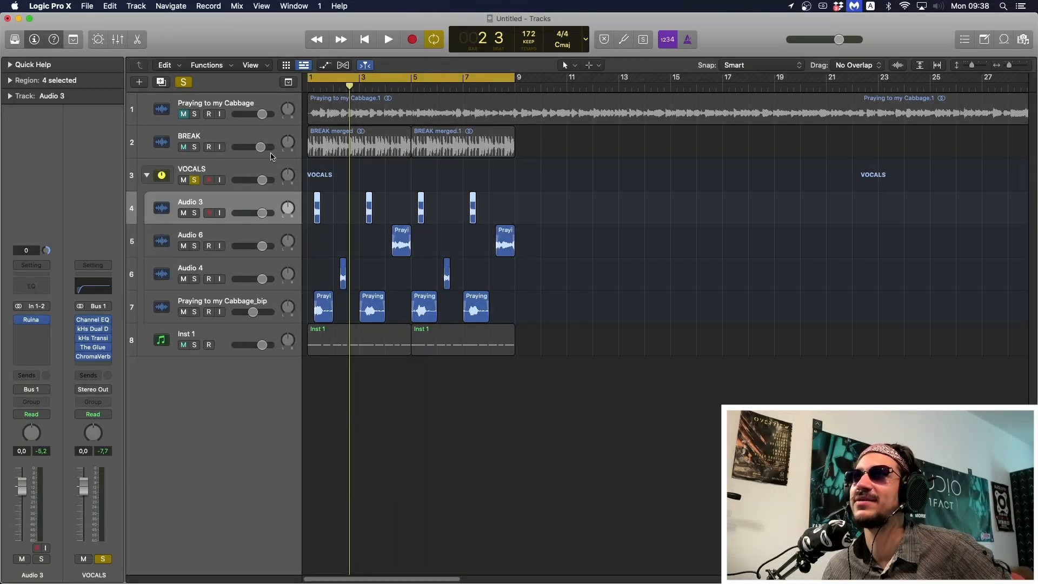
Open the Ruina plug-in on Audio 6 to view its settings, step down through the remaining vocal tracks, and close the plug-in
left_click(23, 318)
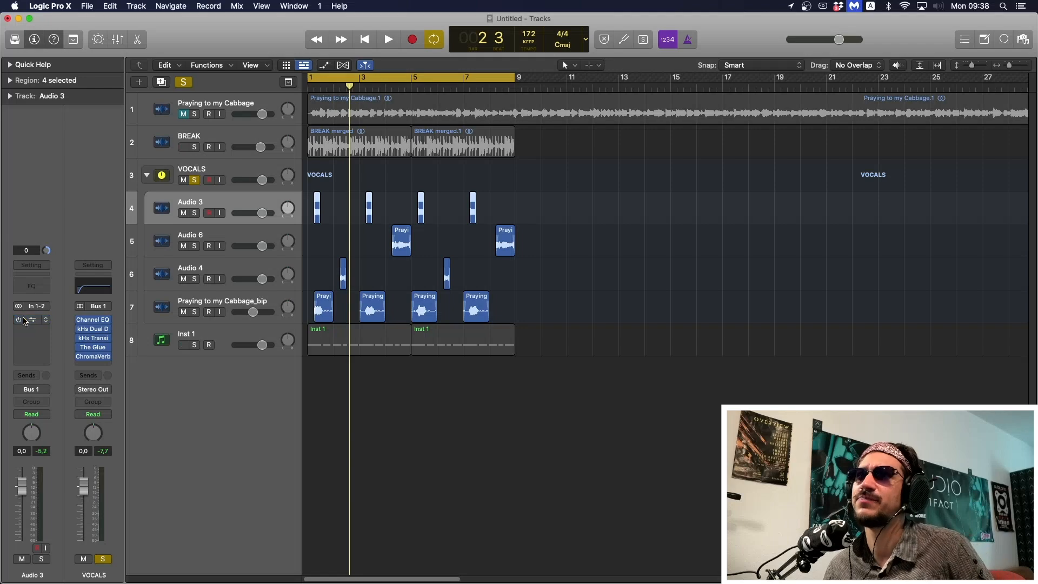
key("Down")
left_click(26, 321)
key("Down")
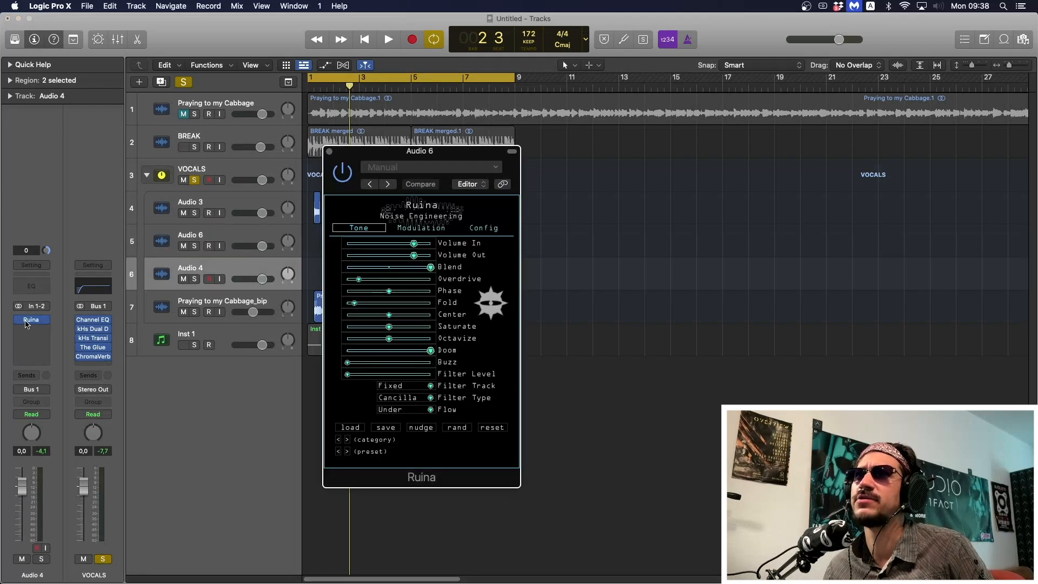
key("Down")
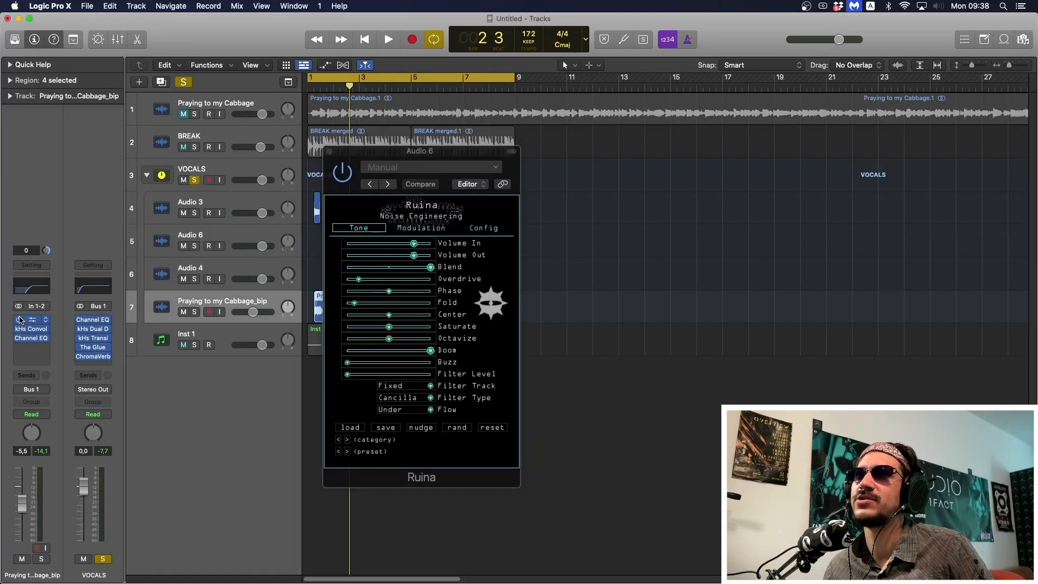
left_click(329, 152)
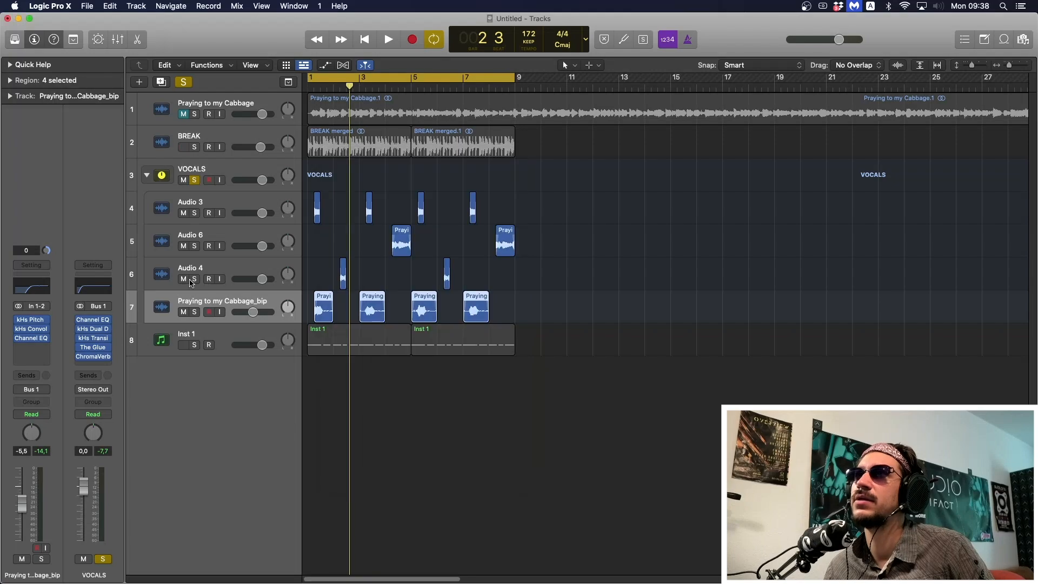
Solo the Audio 3, Audio 6 and Audio 4 tracks and play them from bar 1 in short bursts up to bar 4
left_click_drag(190, 282, 194, 213)
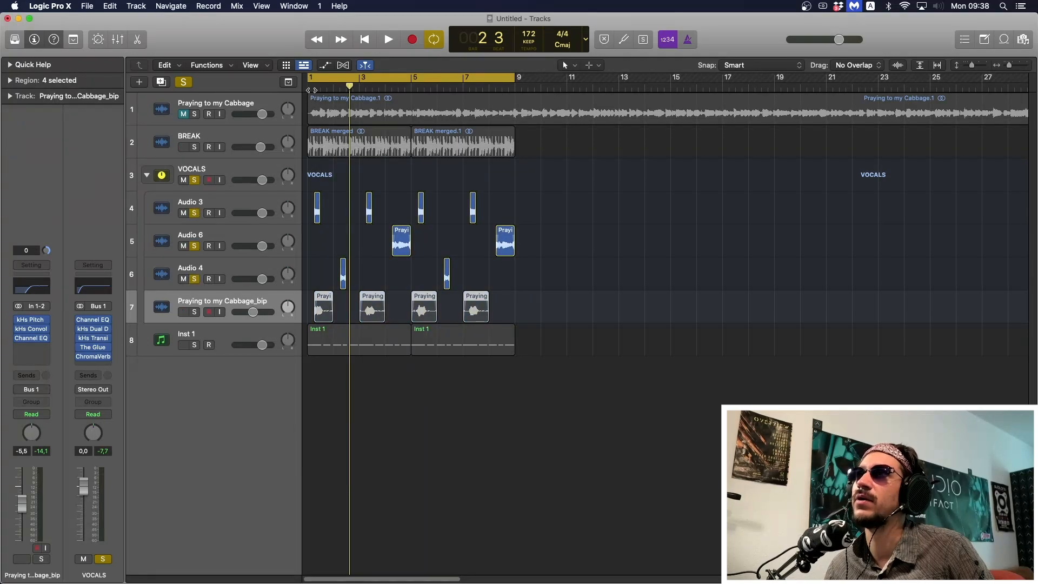
key("Return")
key("space")
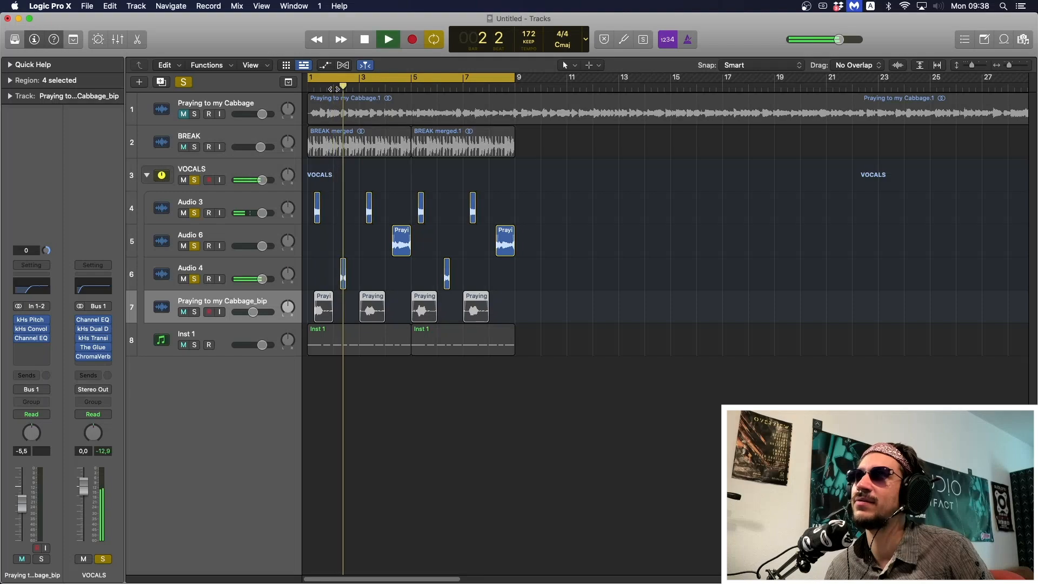
key("space")
key("space")
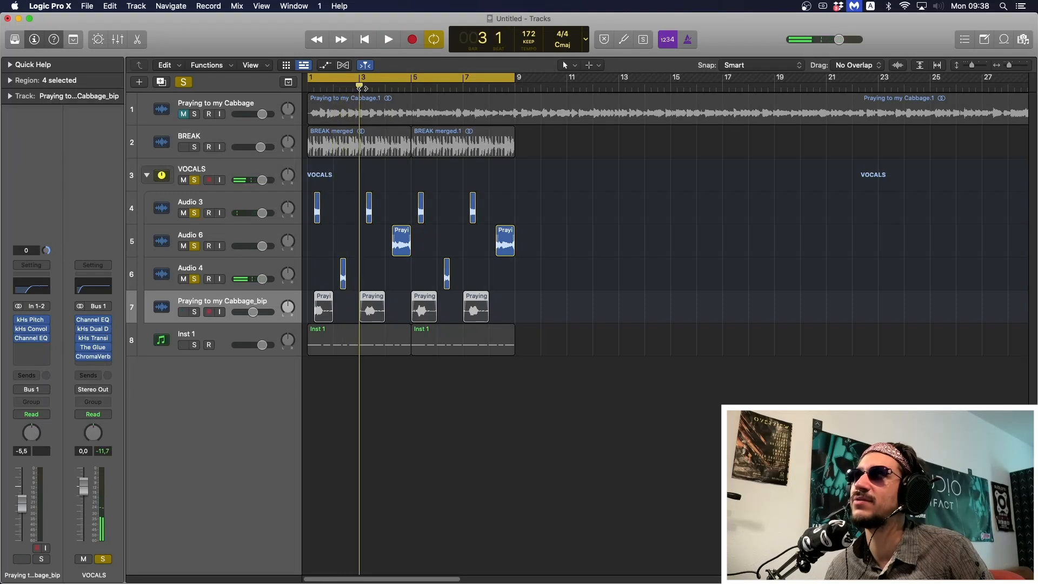
key("space")
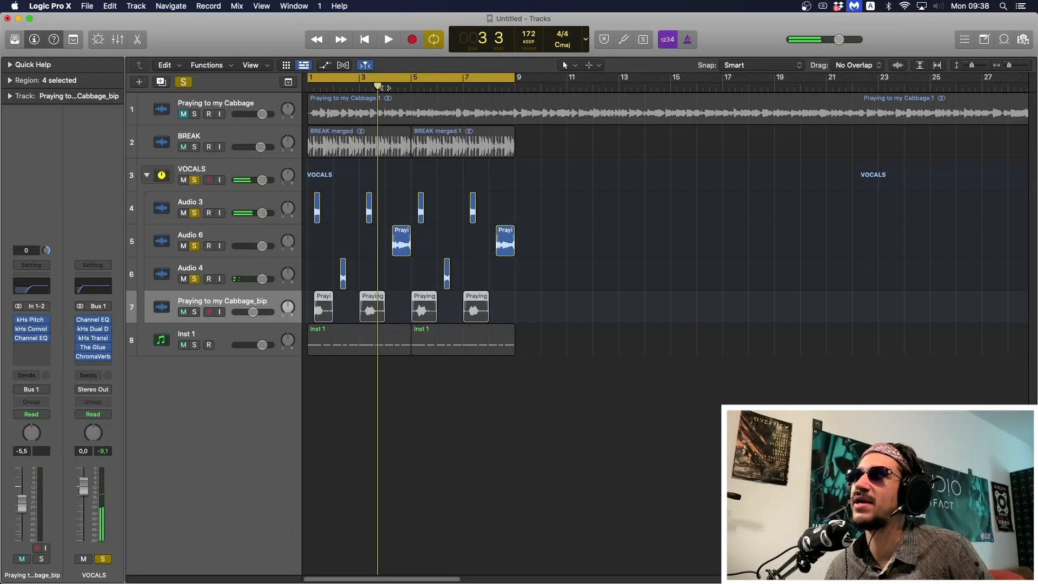
key("space")
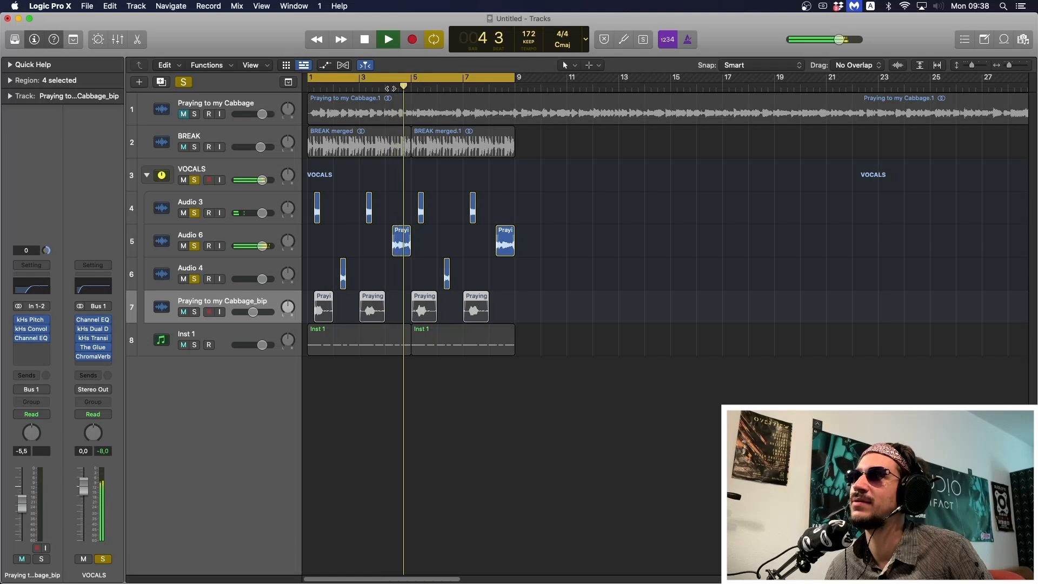
key("space")
Bypass the Ruina plug-in on Audio 6 and play that track's phrase around bar 4
left_click(189, 235)
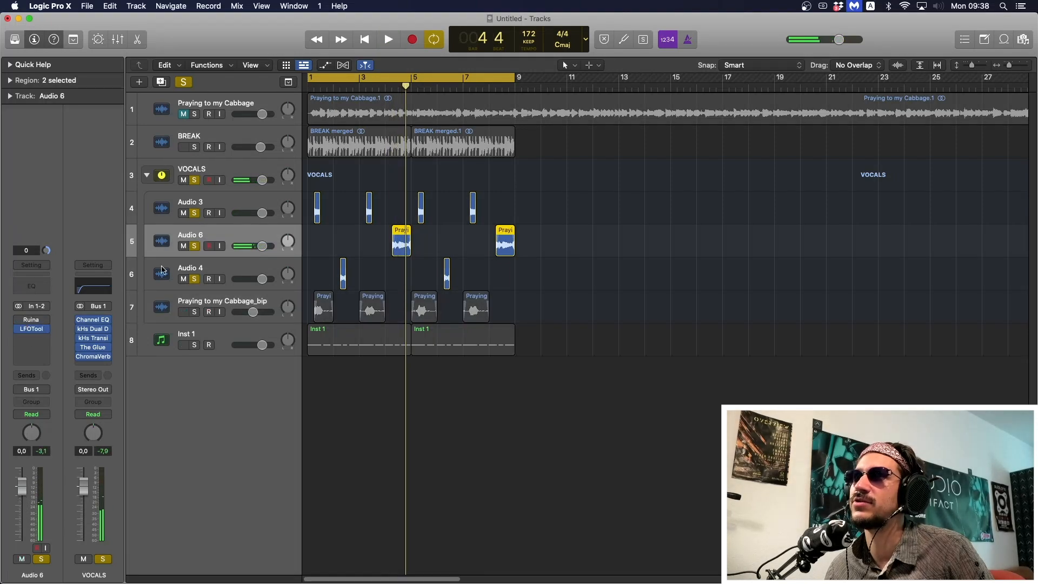
double_click(384, 88)
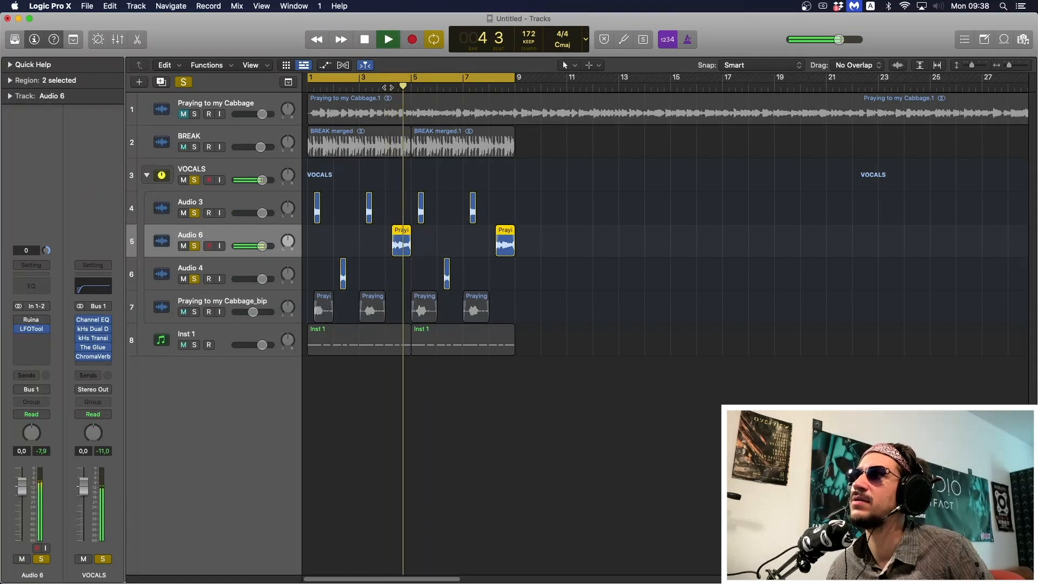
key("space")
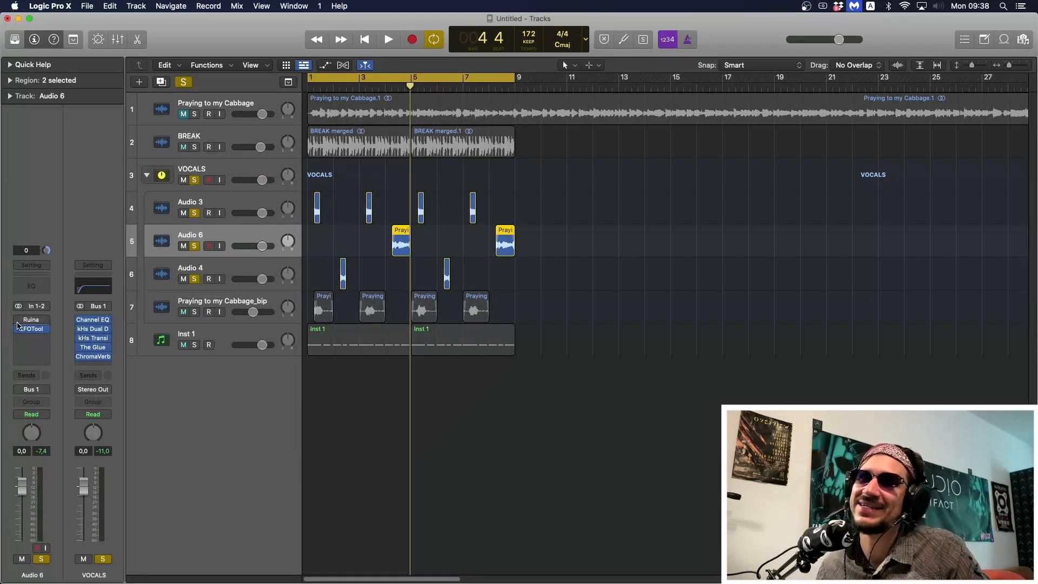
mouse_move(19, 321)
Set Doom to its maximum in Audio 3's Ruina plug-in, close the plug-in, and play the soloed vocal tracks
key("Down")
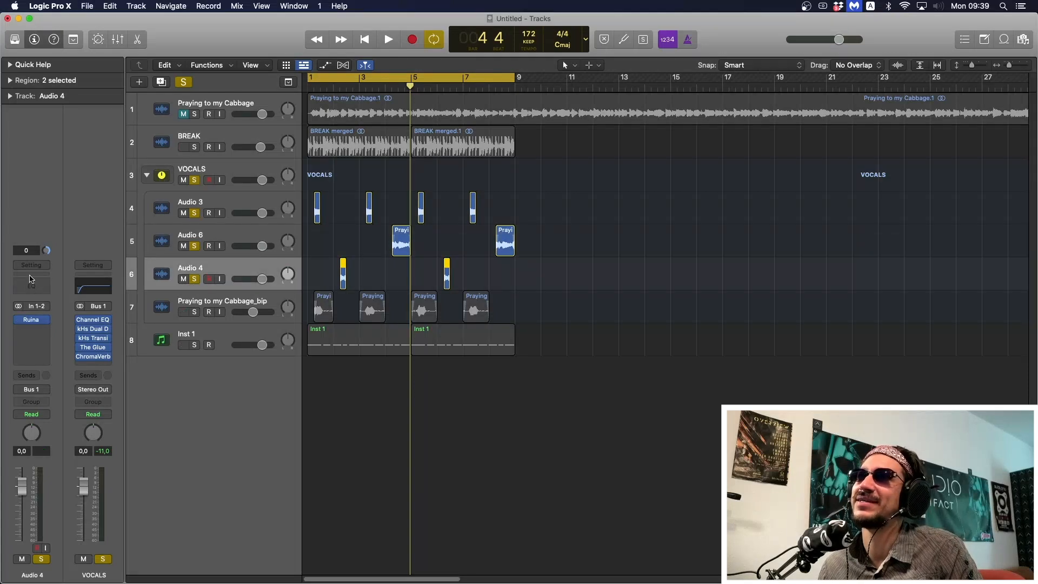
key("Up")
key("Up")
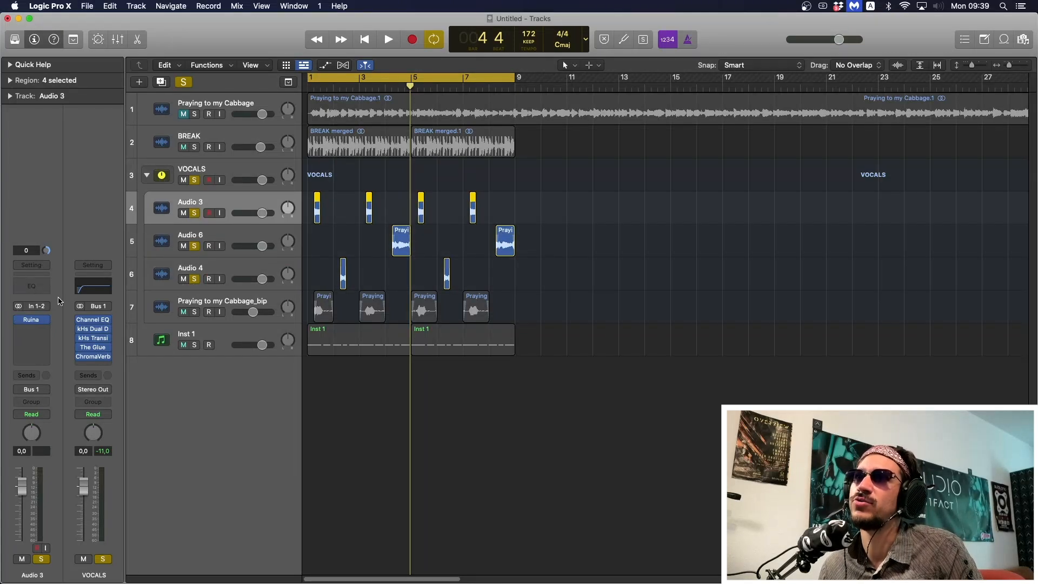
left_click(32, 322)
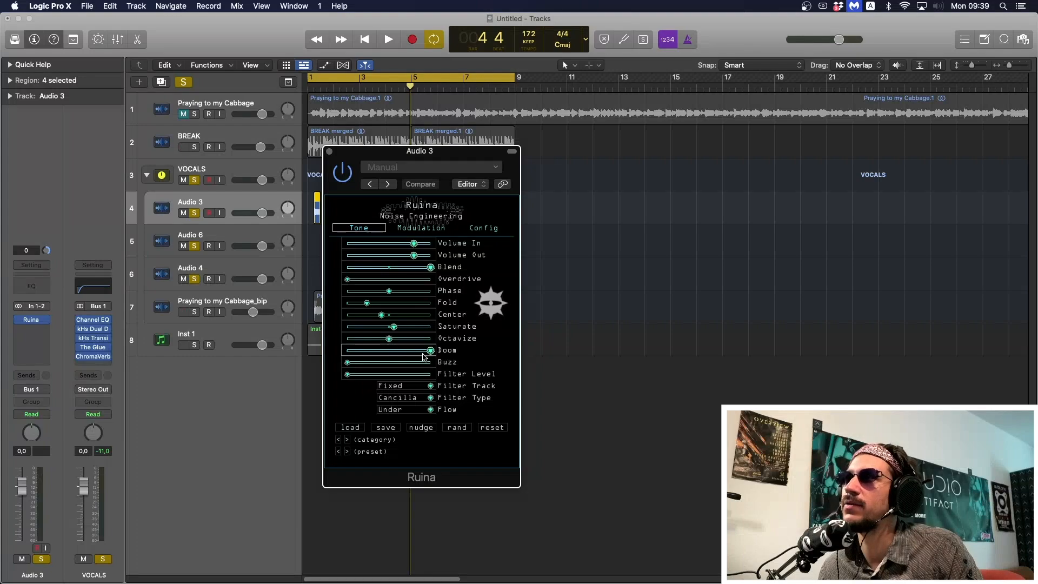
mouse_move(423, 356)
left_mouse_down()
mouse_move(338, 352)
mouse_move(432, 352)
left_mouse_up()
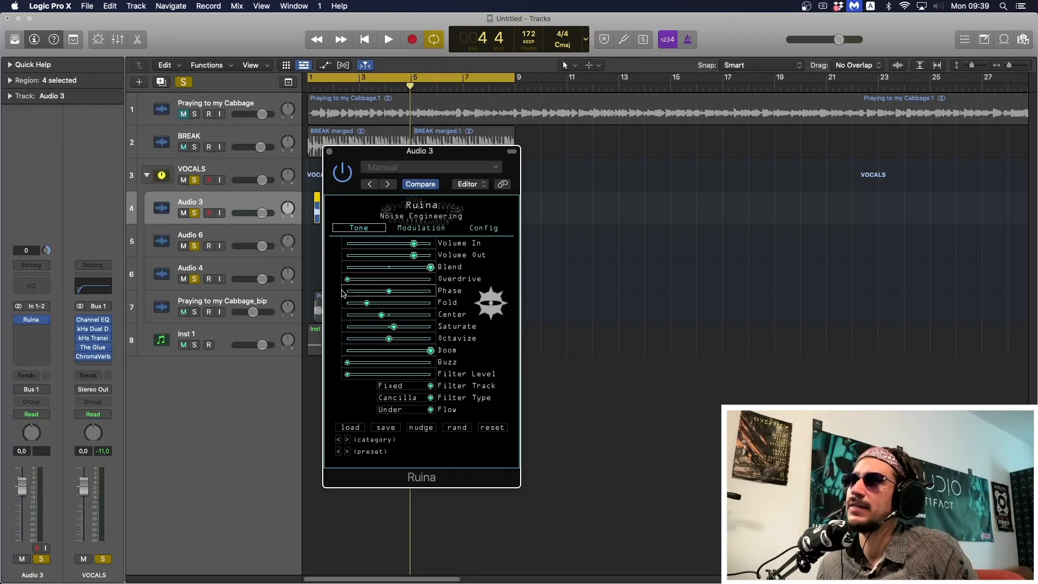
left_click(329, 152)
key("space")
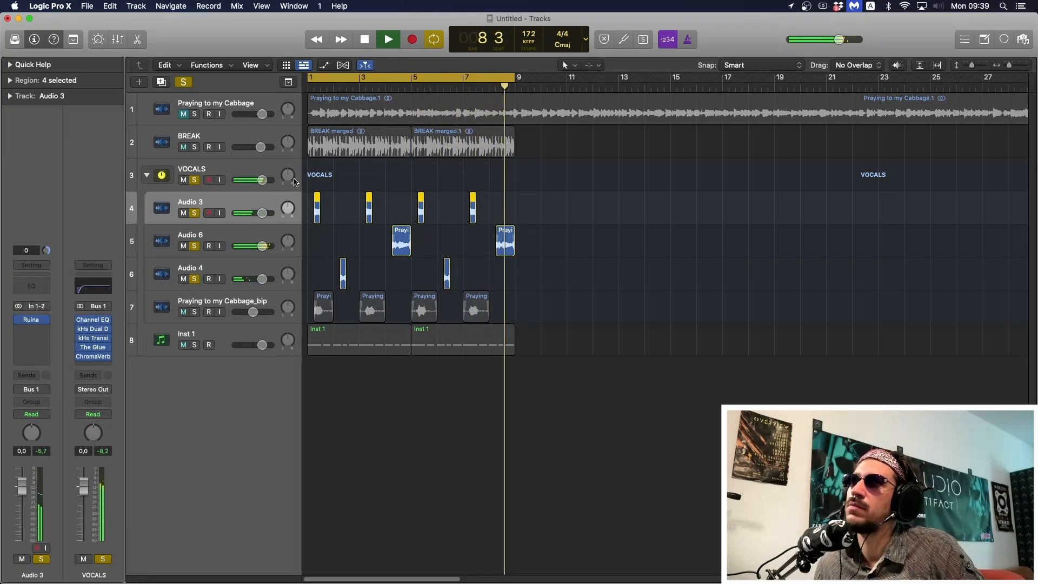
key("space")
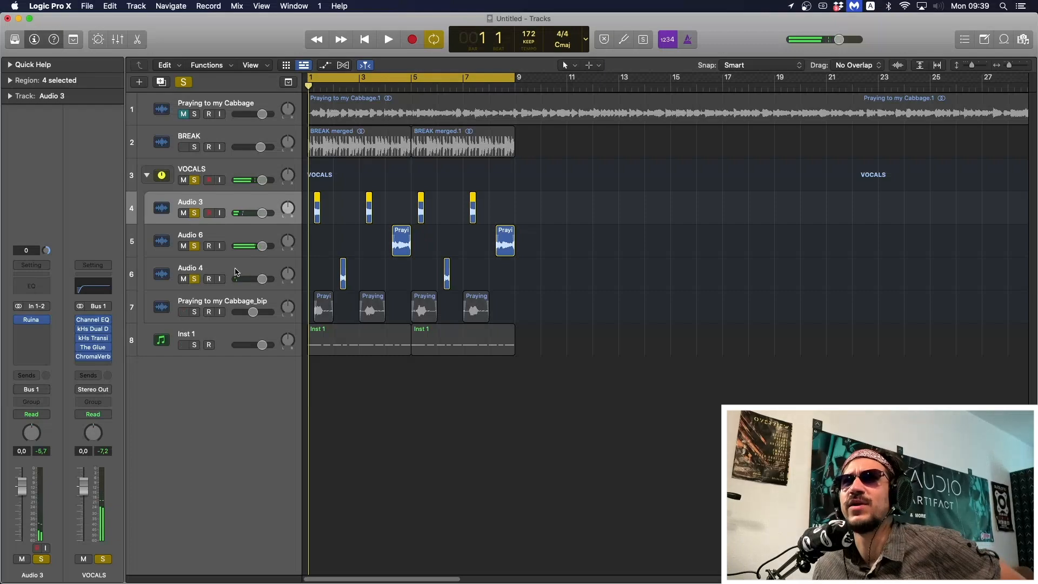
Select the Audio 4 track and check the Ruina plug-in on its channel strip
left_click(233, 269)
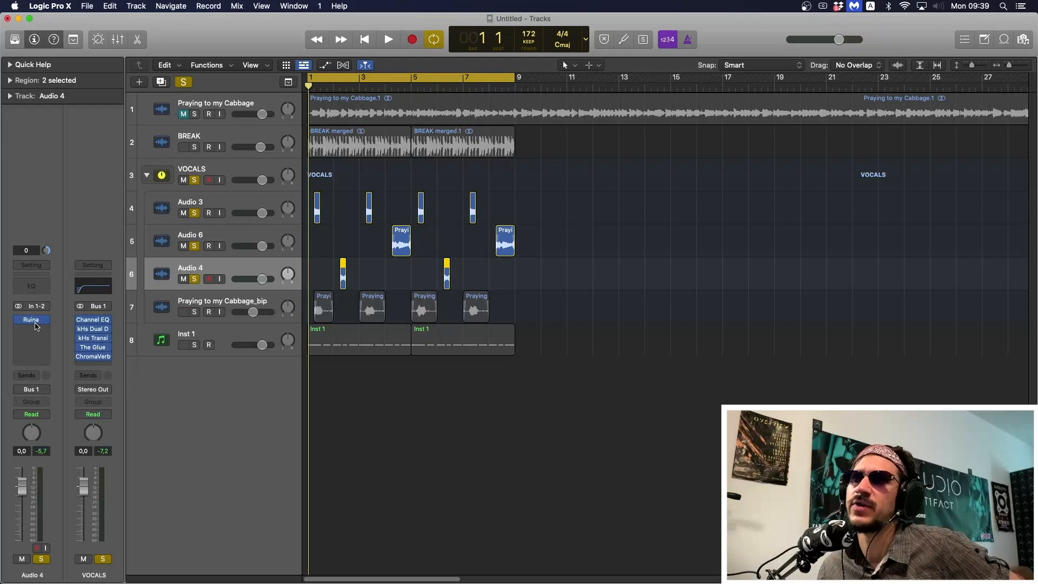
left_click(33, 324)
left_click(30, 323)
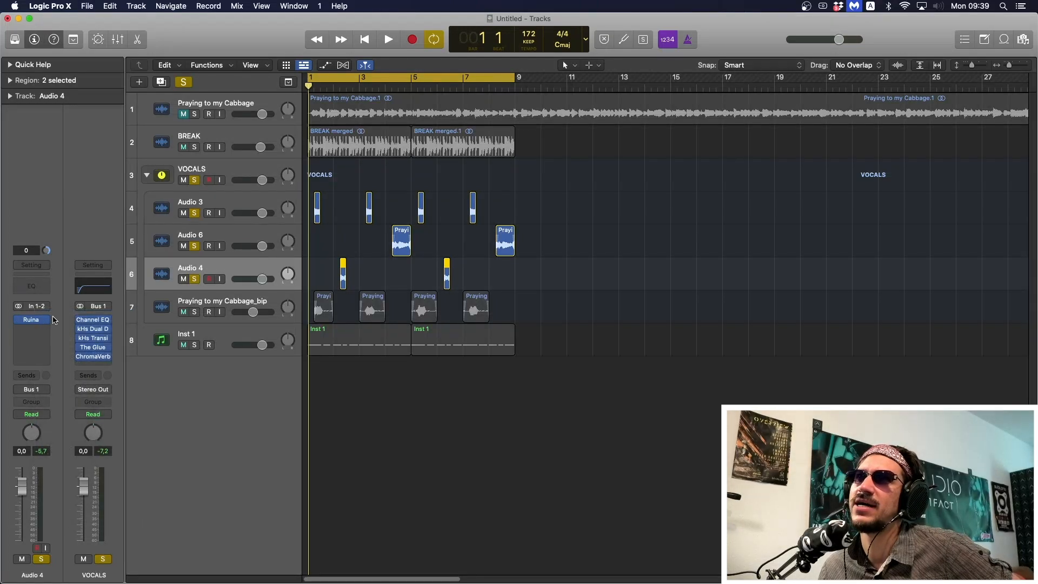
Solo the Praying to my Cabbage_bip track on its own, with the VOCALS stack unsoloed, and play it from bar 1
left_click(192, 307)
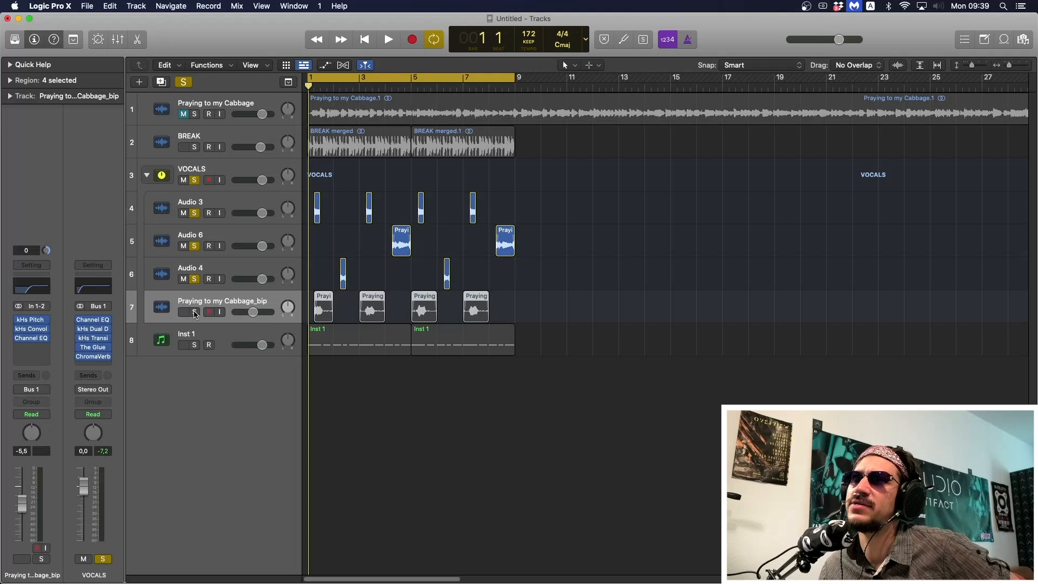
left_click(194, 311)
left_click(194, 180)
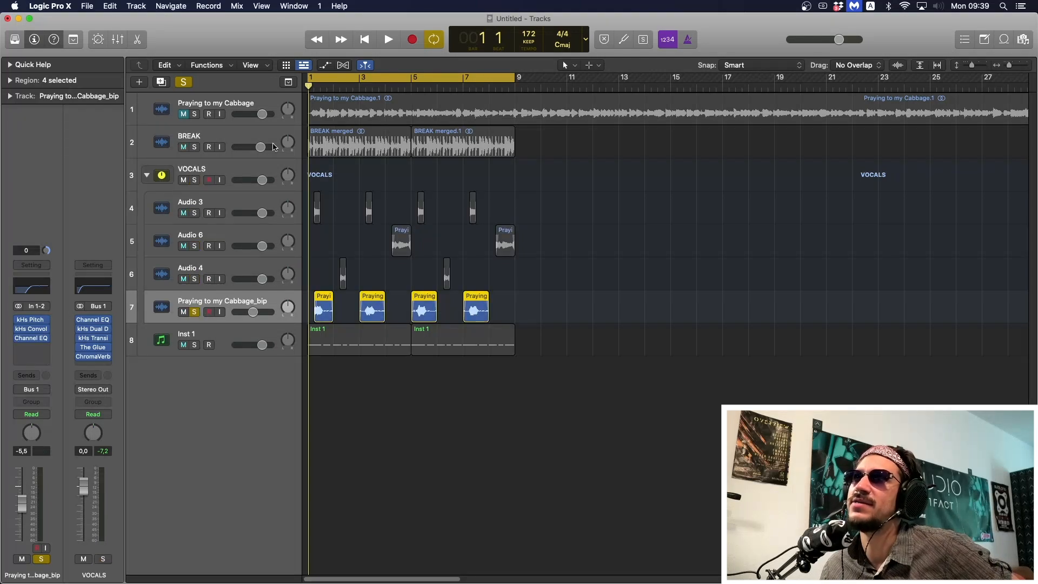
left_click(396, 253, "shift")
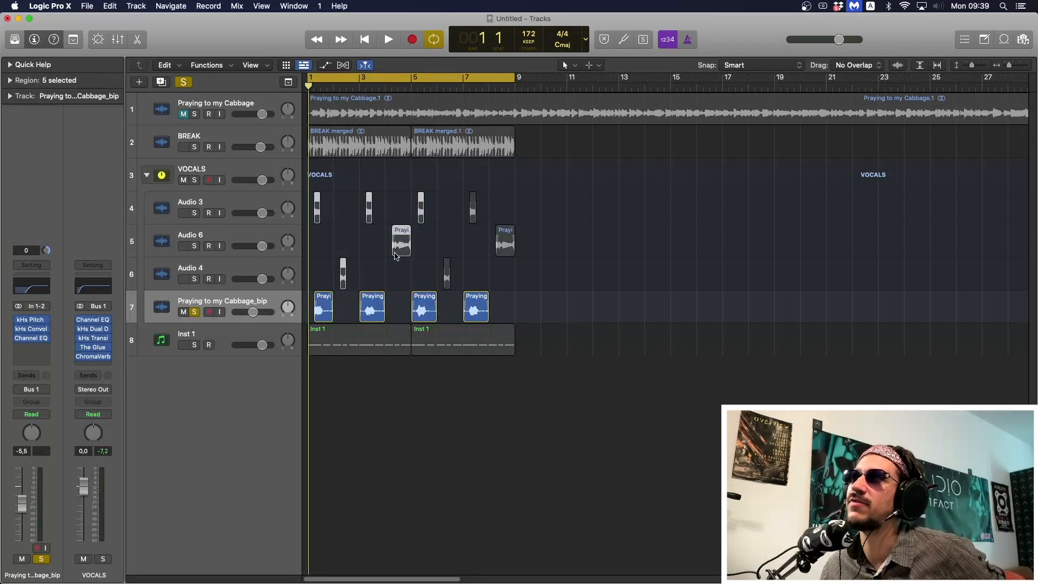
key("space")
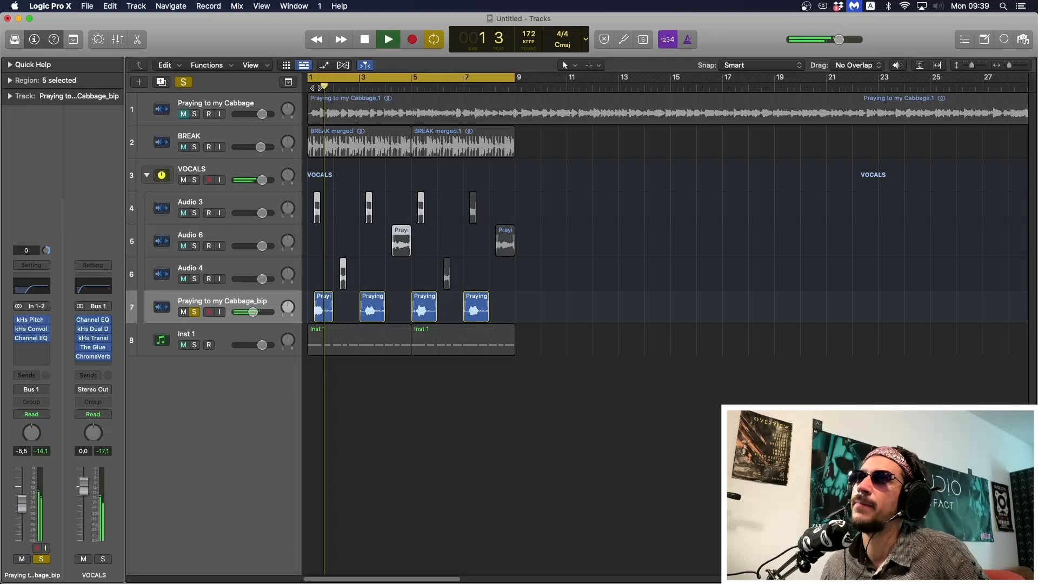
View the kHs Pitch Shifter on Praying to my Cabbage_bip, close it, and play the soloed track up to bar 3
left_click(31, 321)
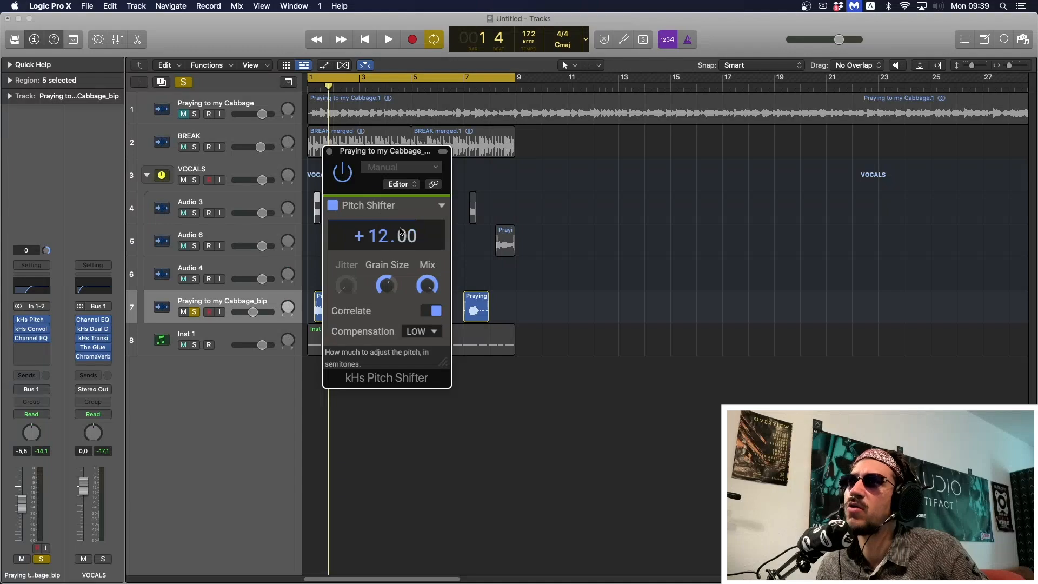
left_click(329, 151)
left_click_drag(325, 81, 331, 81)
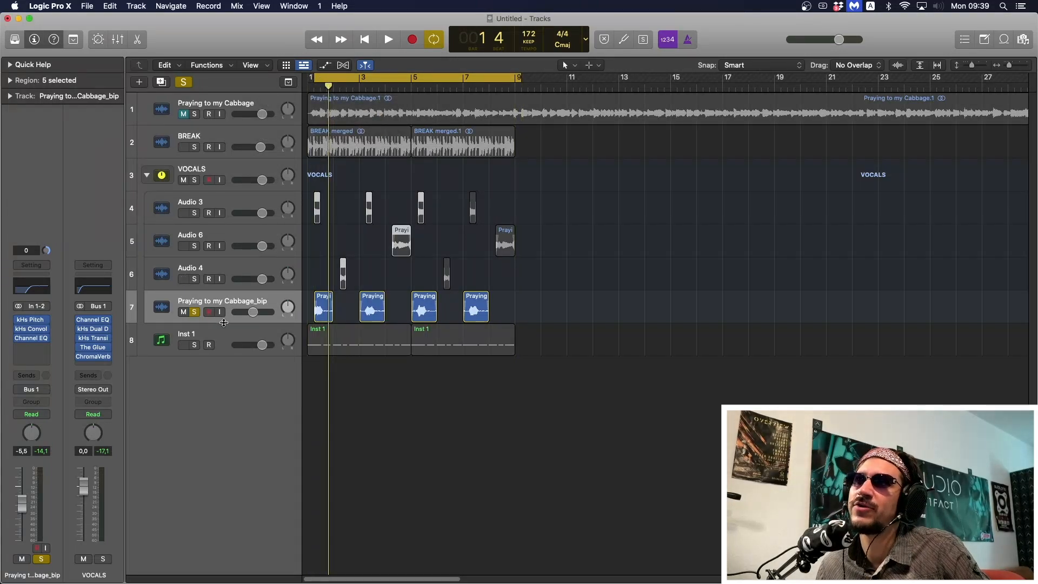
key("space")
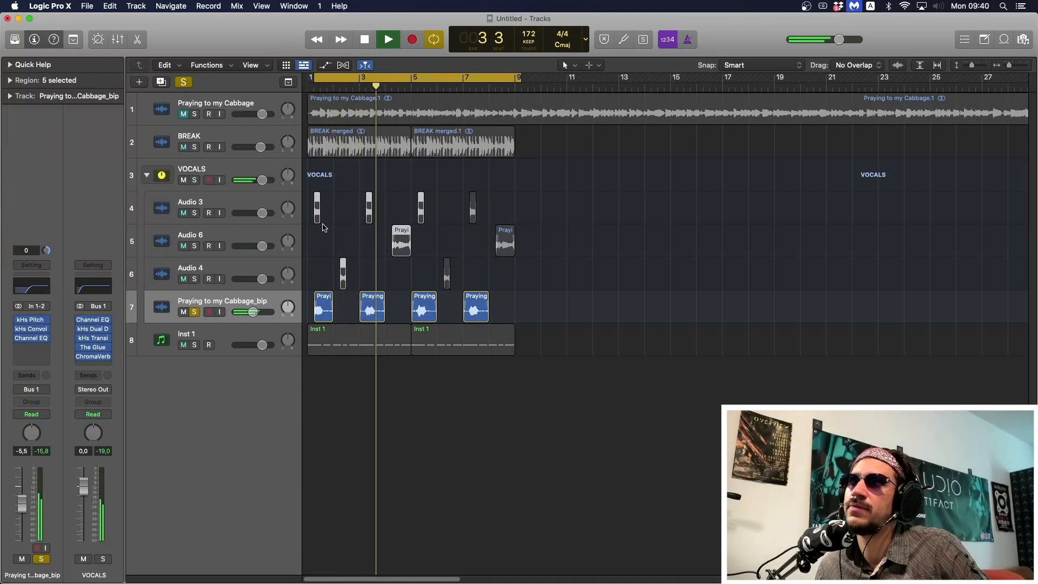
key("space")
Solo Audio 3, Audio 6 and Audio 4 as well, return the cycle range to bars 1 to 9, and play the four layers together
left_click(320, 243)
left_click(317, 214)
left_click(342, 273)
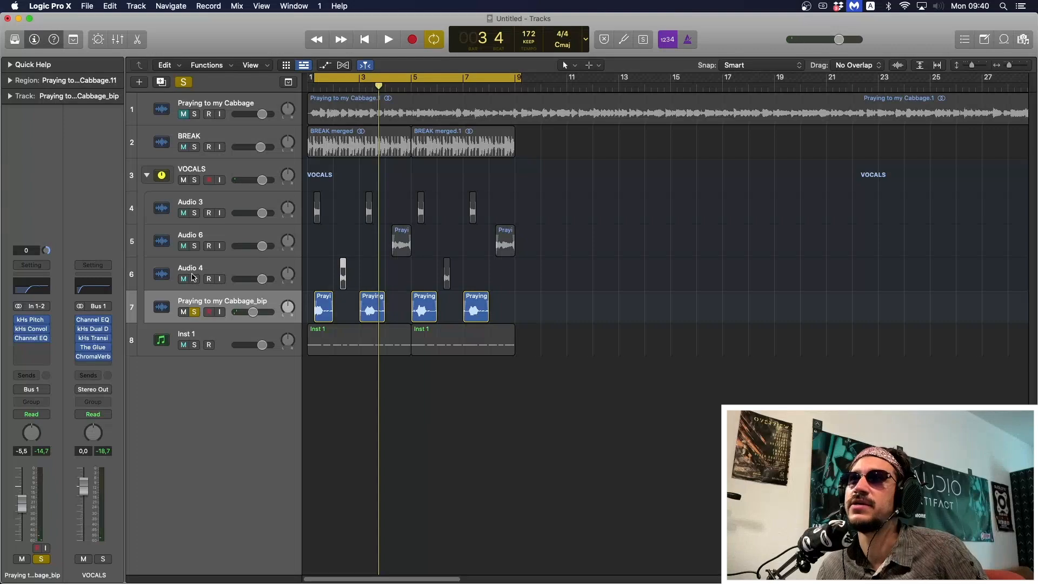
left_click_drag(194, 278, 192, 212)
left_click(328, 230)
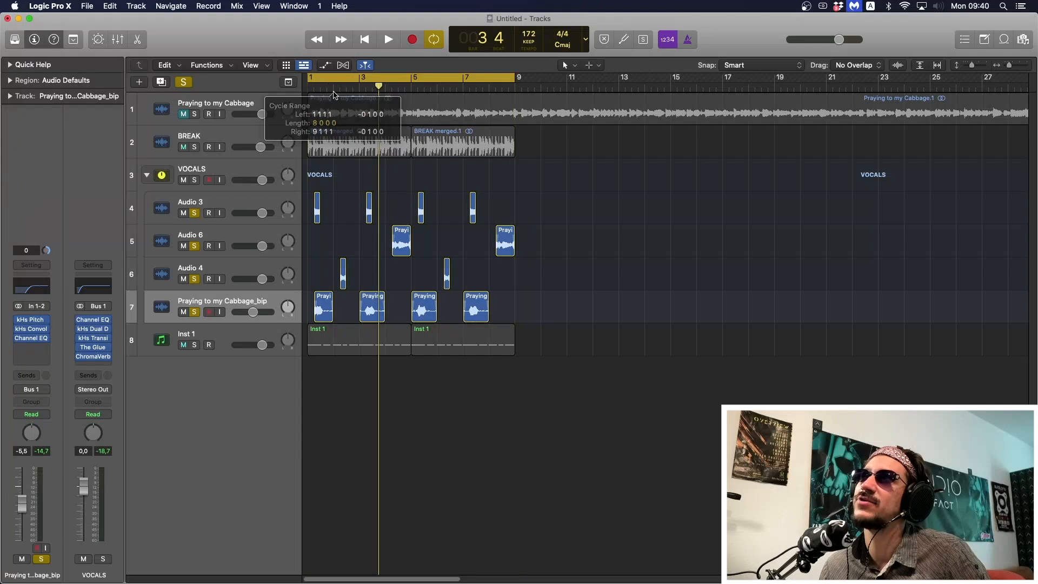
key("space")
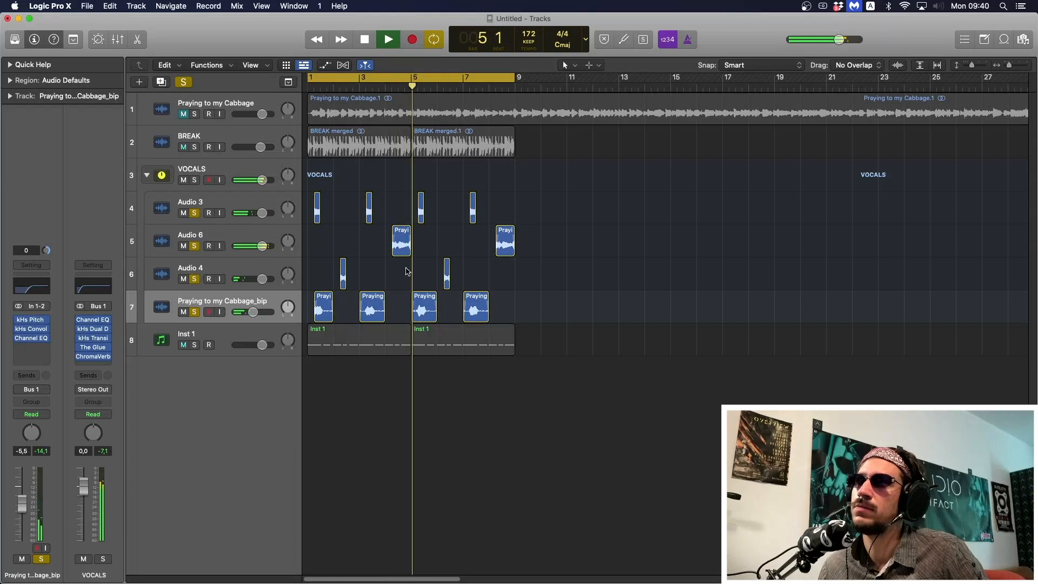
key("space")
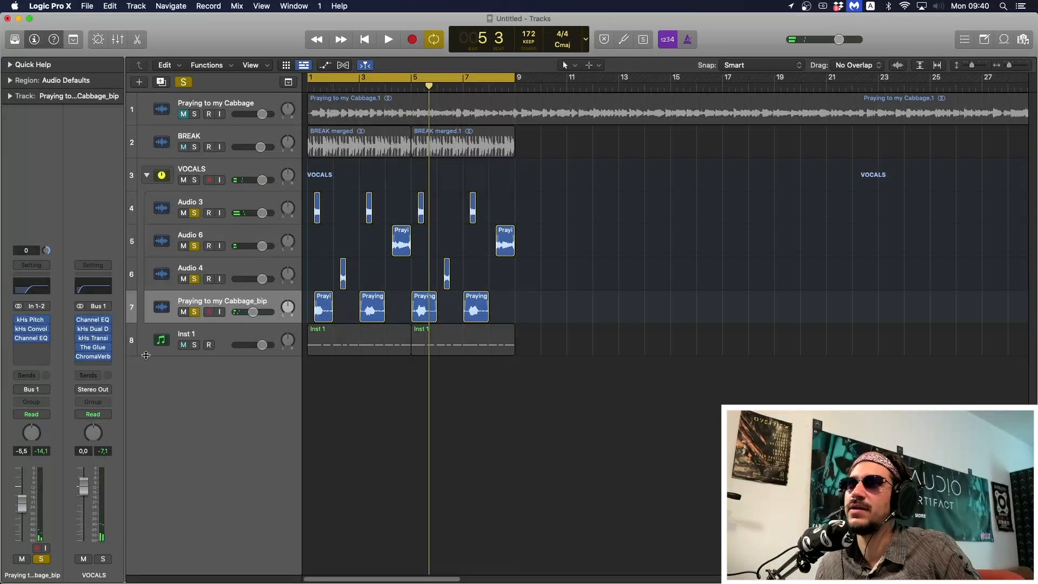
Review the kHs Convolver and Channel EQ settings on the Praying to my Cabbage_bip track and close the plug-in
mouse_move(28, 330)
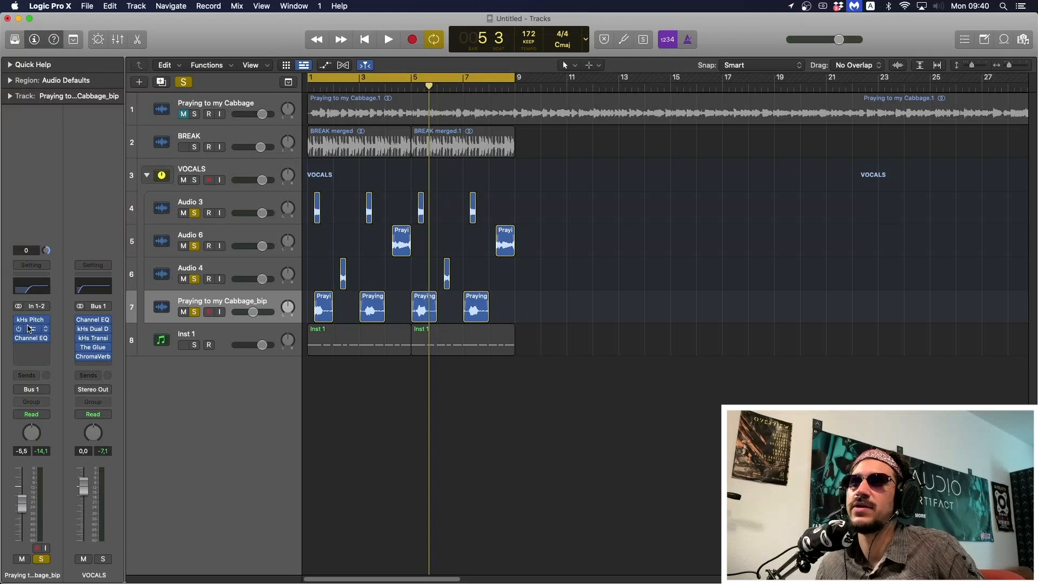
left_click(28, 328)
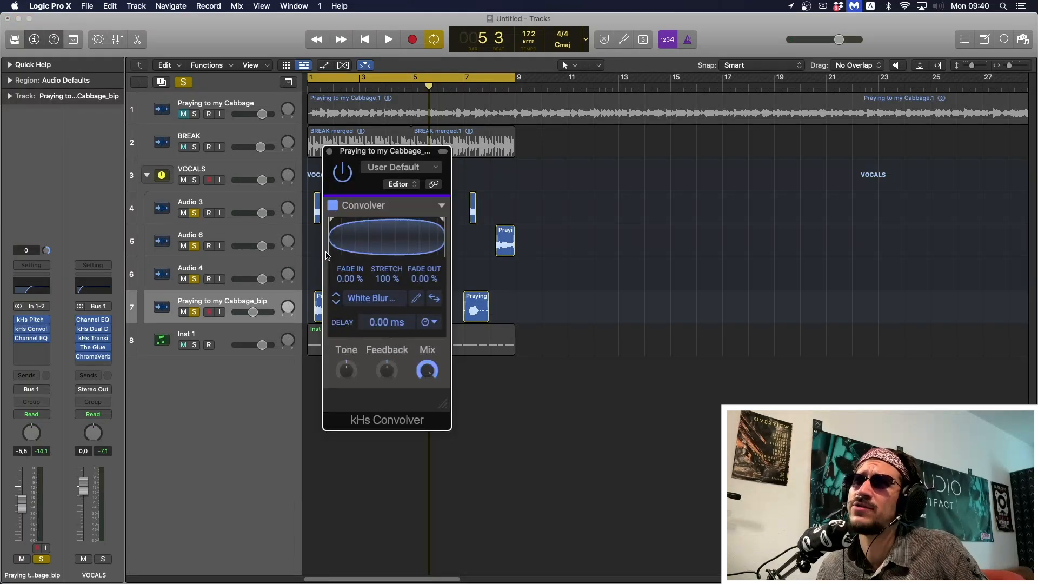
left_click(31, 338)
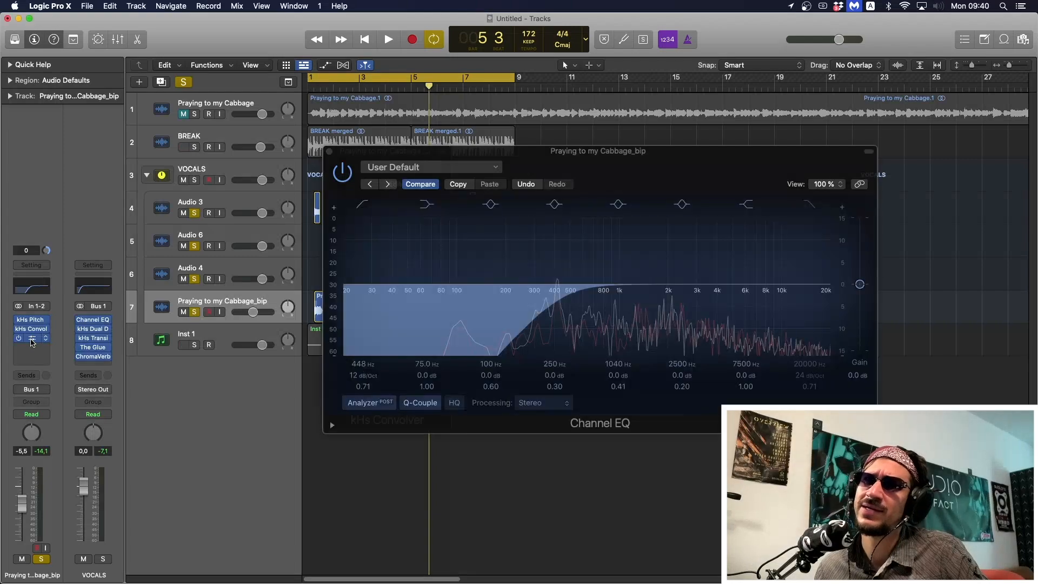
left_click(31, 329)
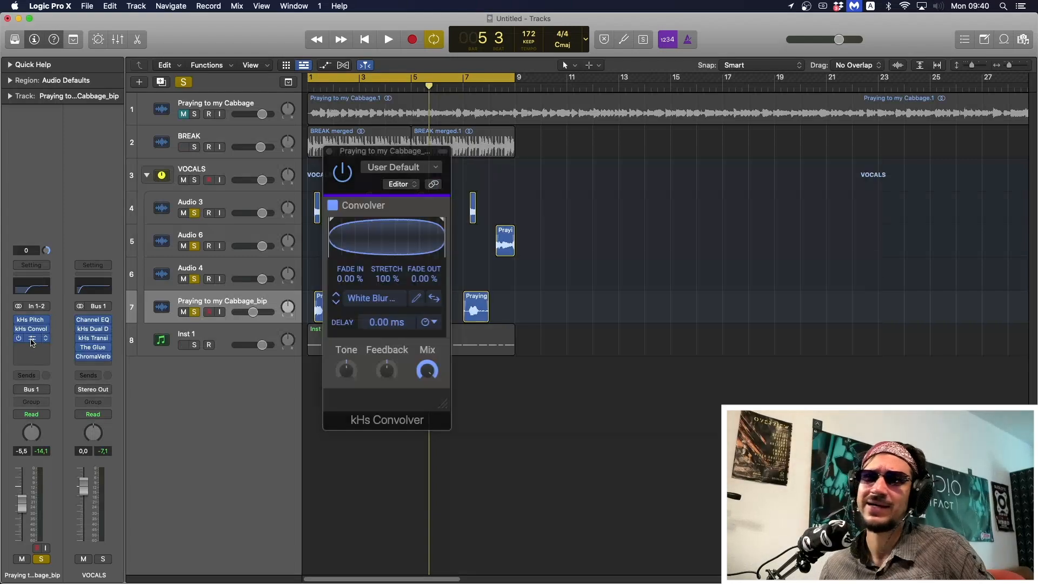
left_click(330, 151)
Solo the whole VOCALS stack, play it briefly, and view the Channel EQ low cut on its channel strip
left_click(247, 273)
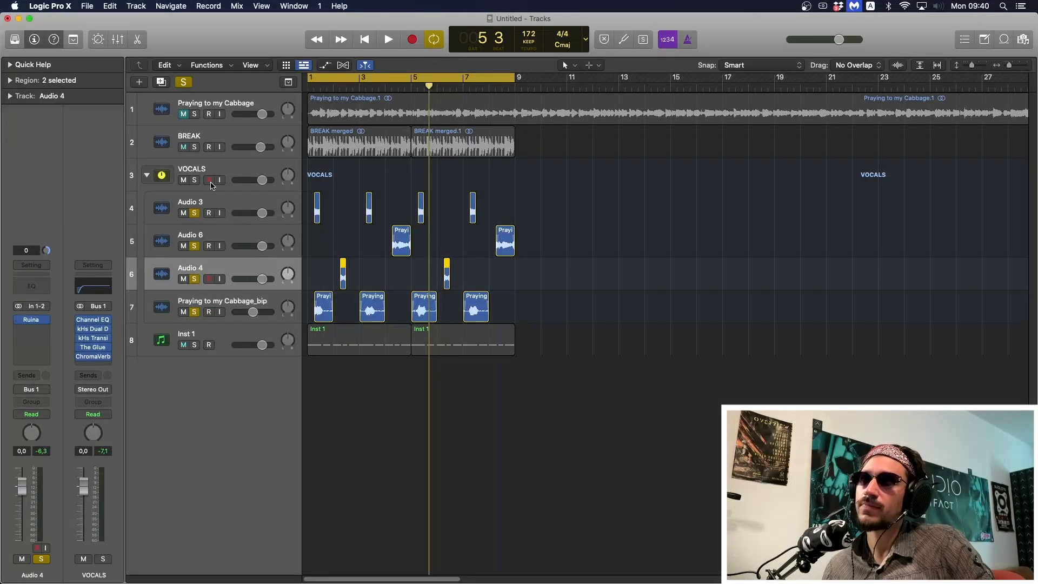
left_click(211, 174)
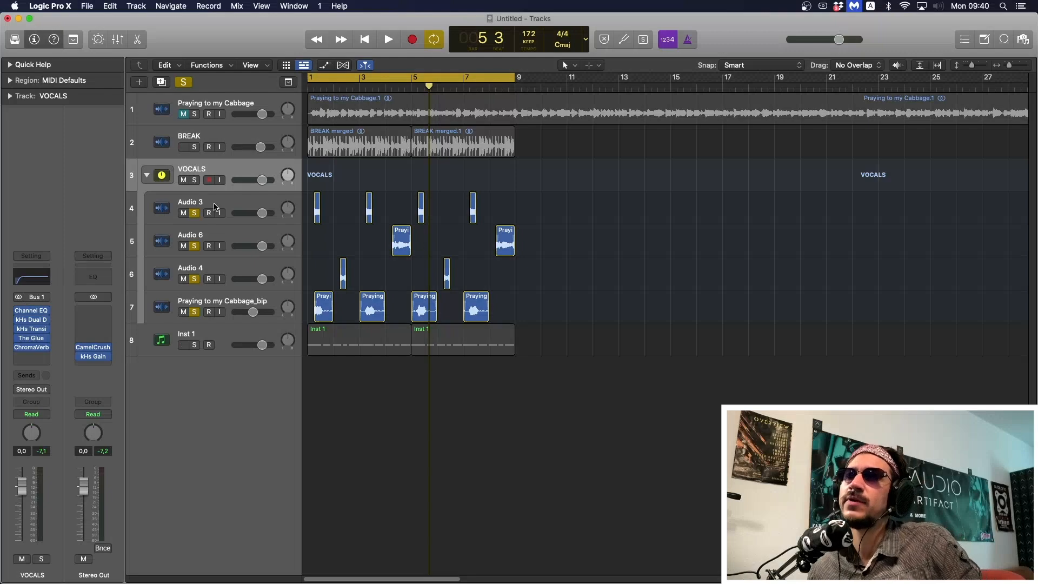
left_click(194, 180)
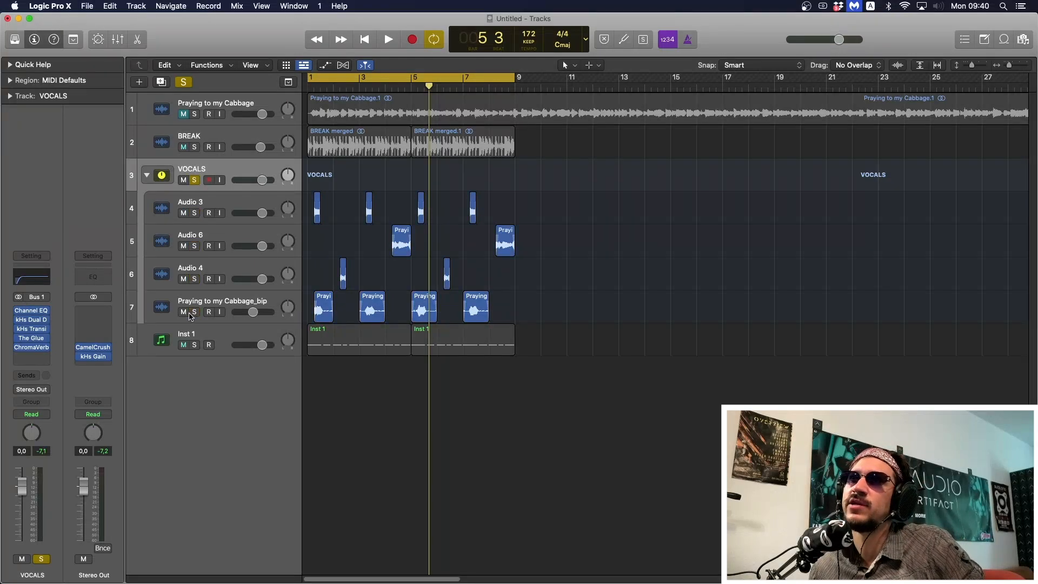
key("space")
left_click(30, 311)
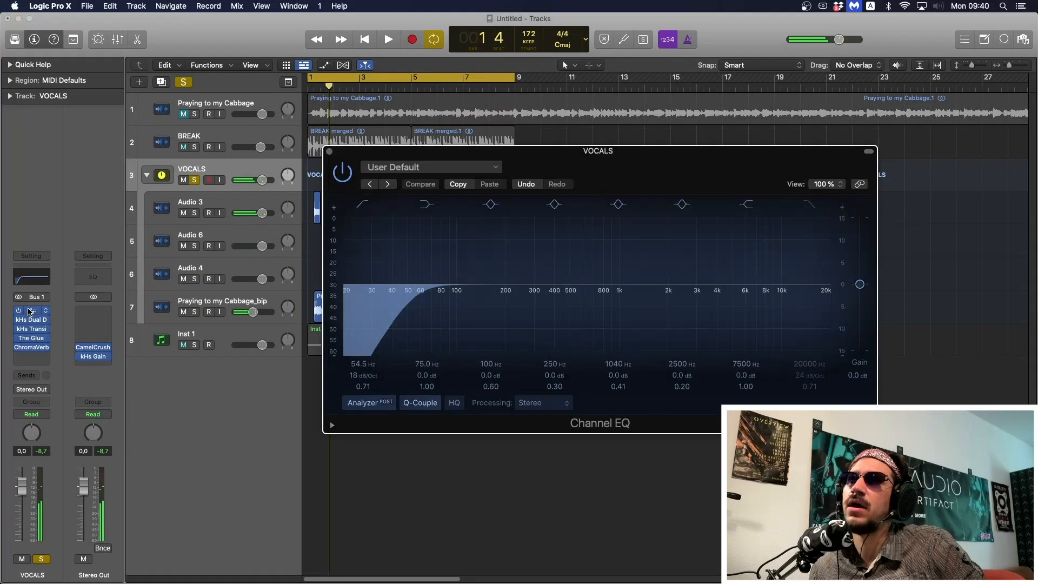
left_click(31, 311)
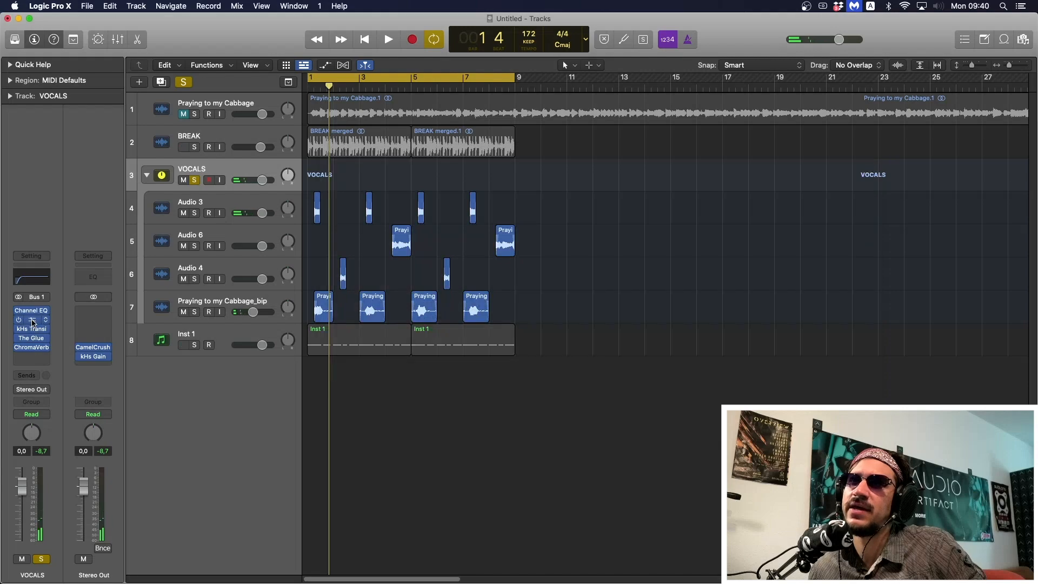
Inspect the kHs Dual Delay and the Sustain control of the kHs Transient Shaper on the VOCALS stack
left_click(32, 322)
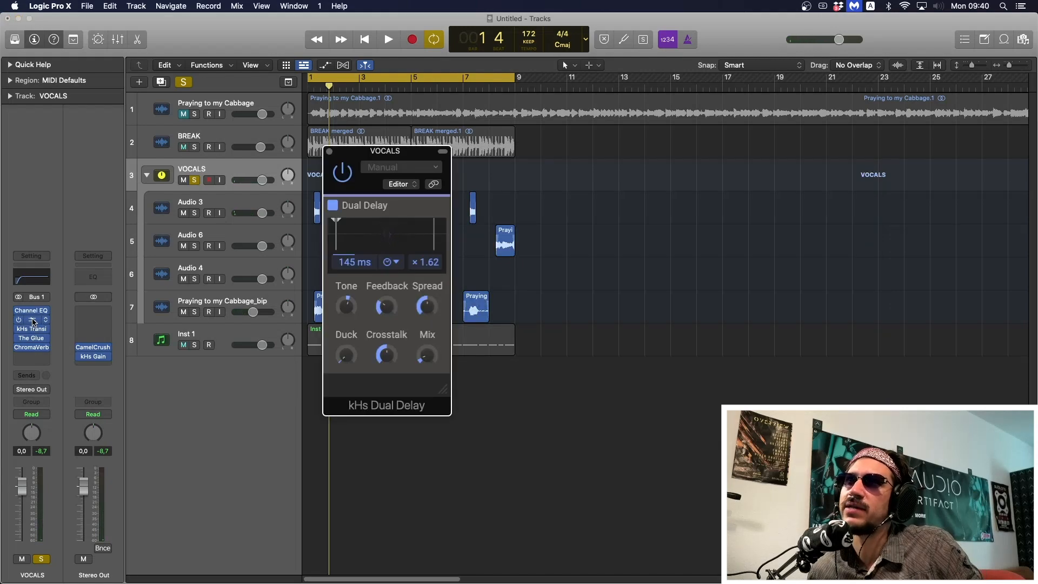
left_click(33, 322)
left_click(33, 329)
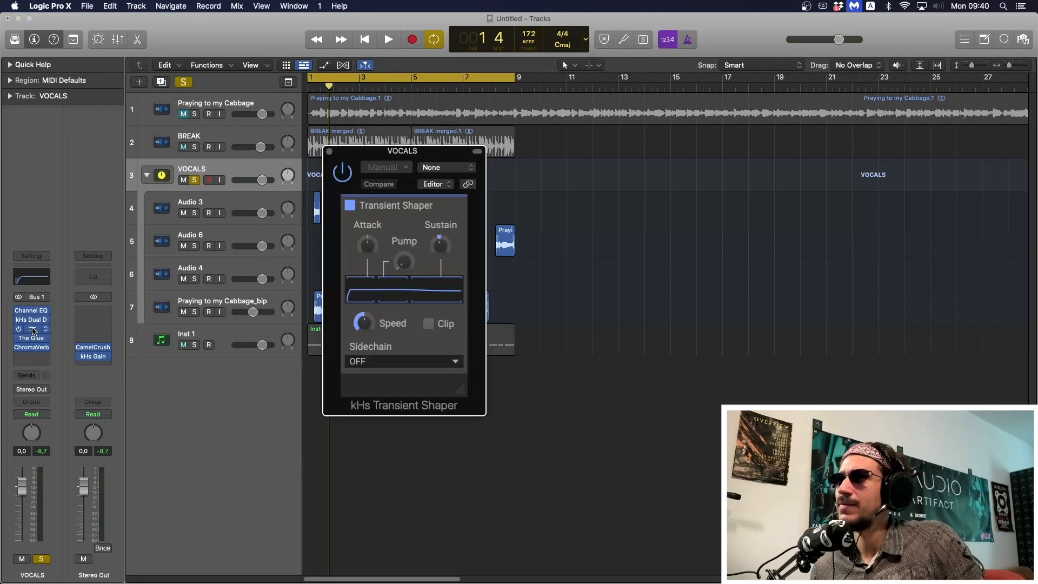
left_click(445, 247)
left_click(445, 247)
Play the soloed VOCALS stack while watching the compression meter in The Glue, and close the plug-in
key("space")
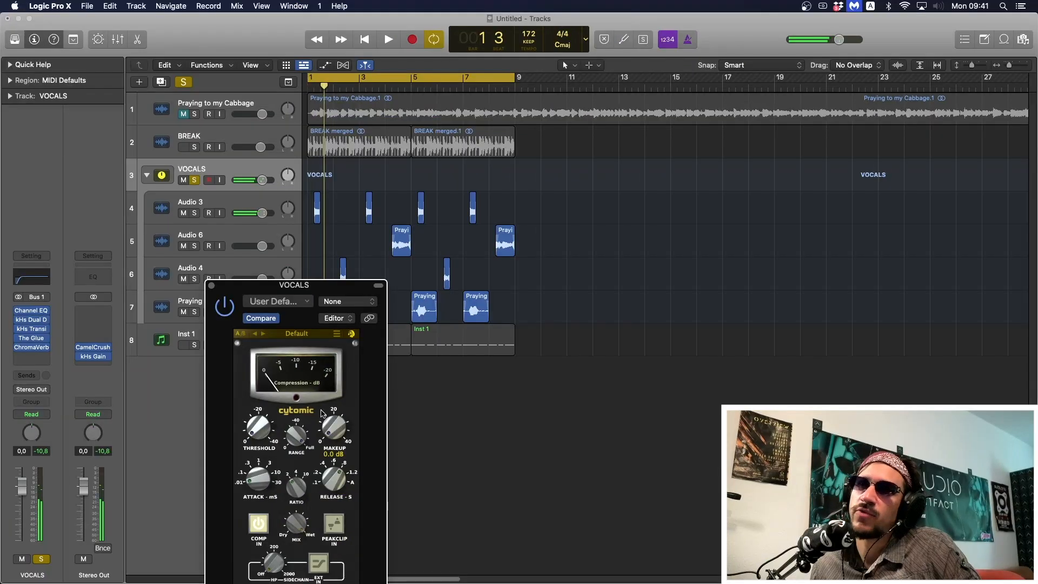
key("space")
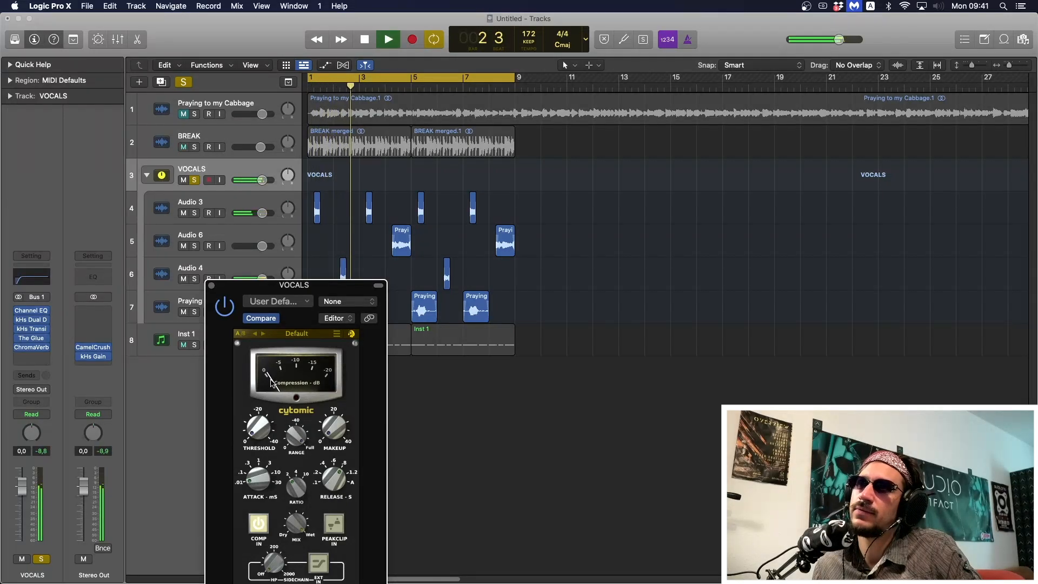
key("space")
left_click(211, 284)
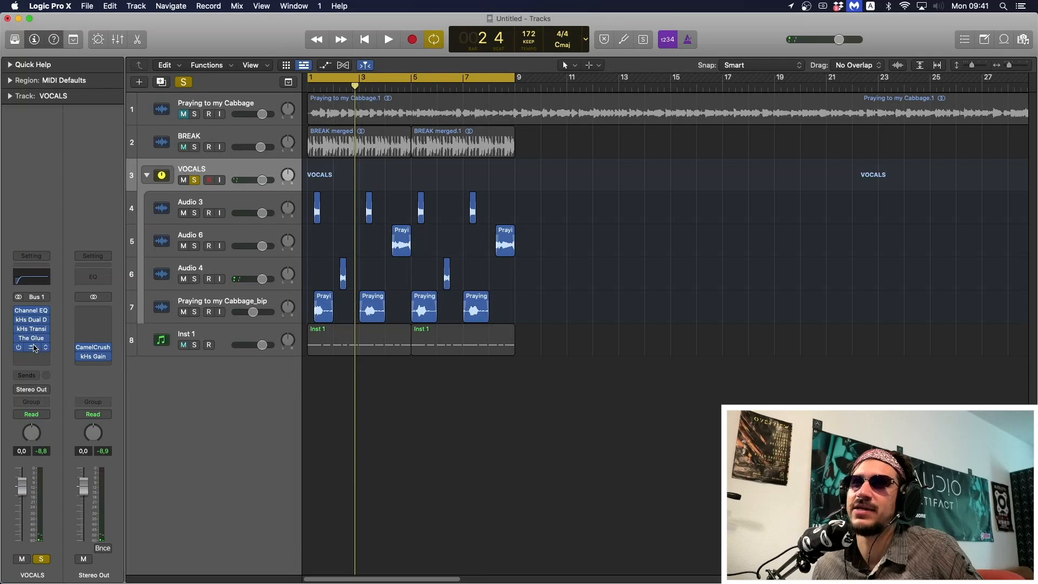
Open ChromaVerb on the VOCALS stack, reposition its window, play a short passage to view the reverb, and close it
left_click(34, 347)
left_click(407, 178)
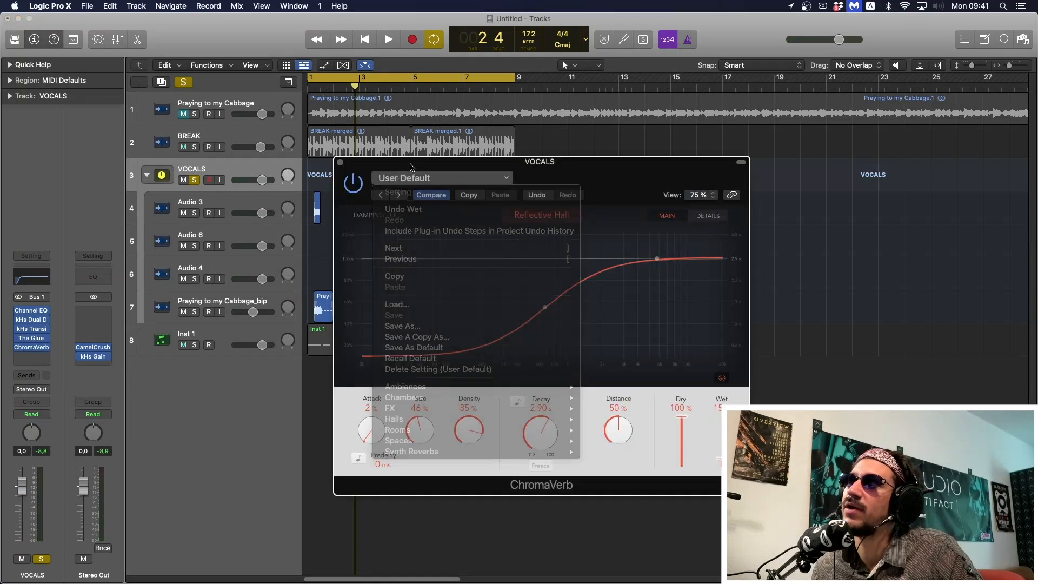
left_click_drag(411, 165, 318, 152)
key("space")
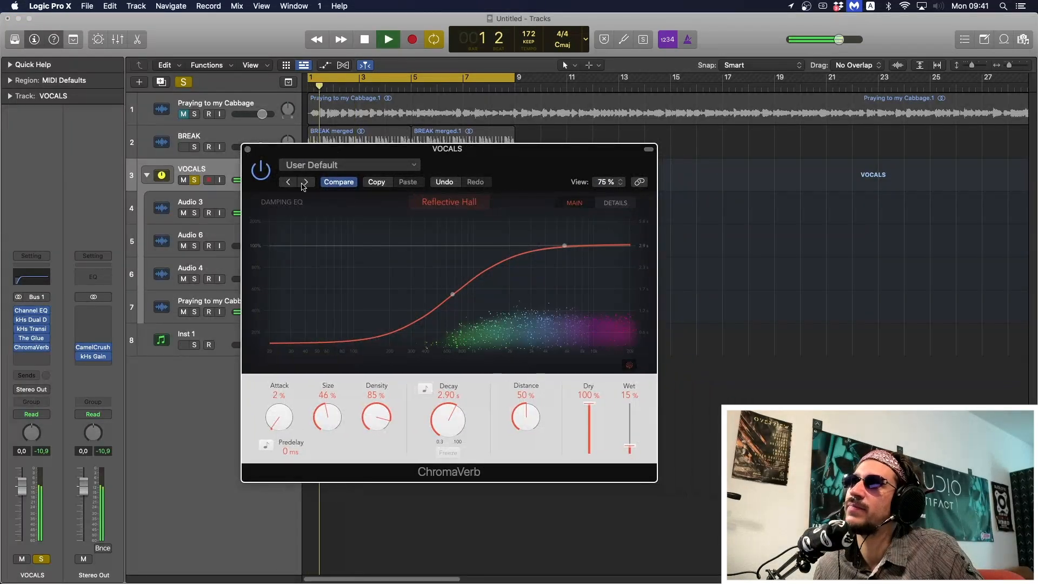
key("space")
left_click(247, 148)
Unsolo and collapse the VOCALS stack, and play the full loop with the break and Inst 1
left_click(194, 180)
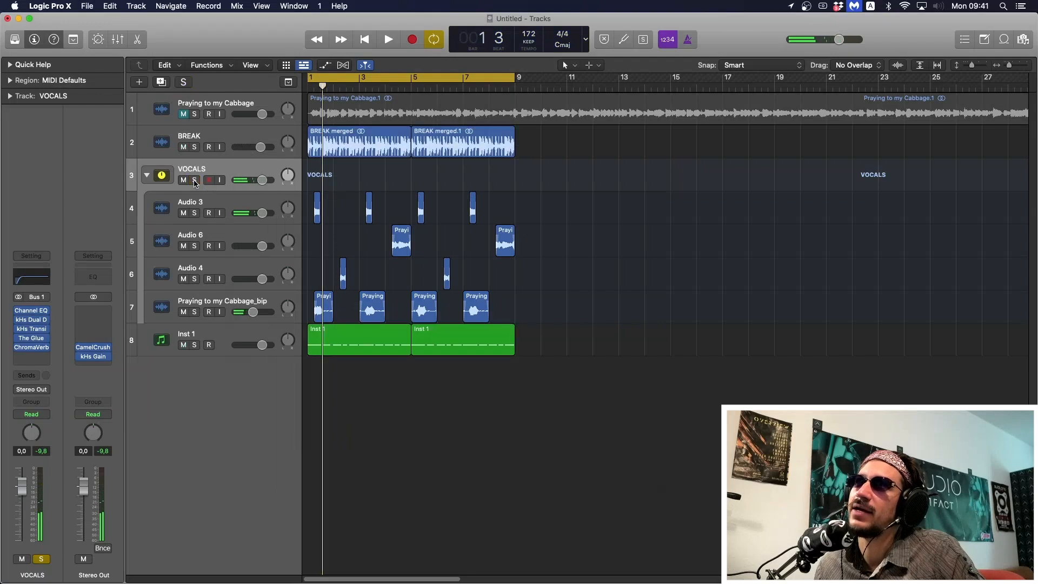
left_click(147, 176)
key("space")
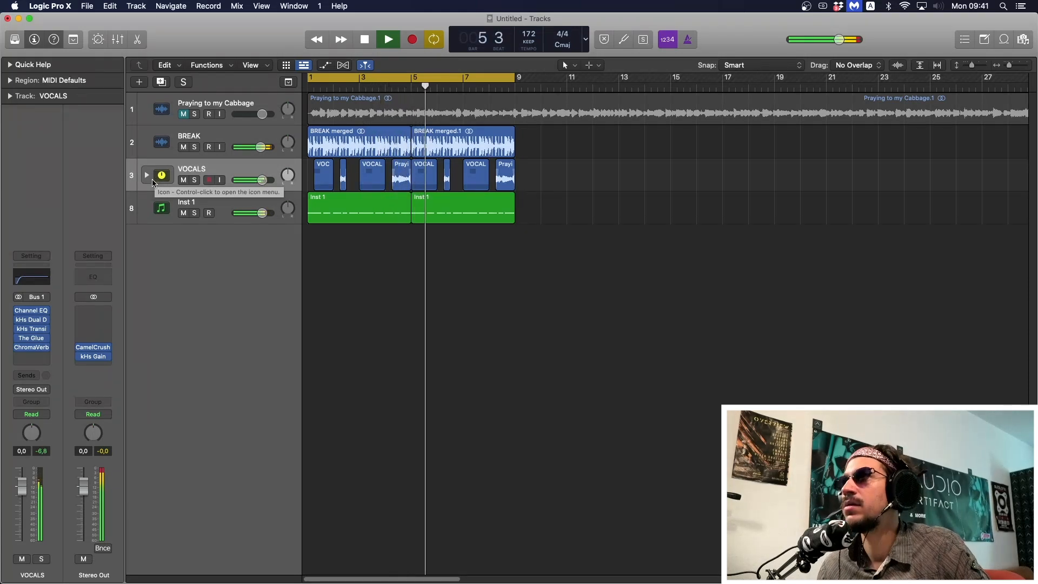
key("space")
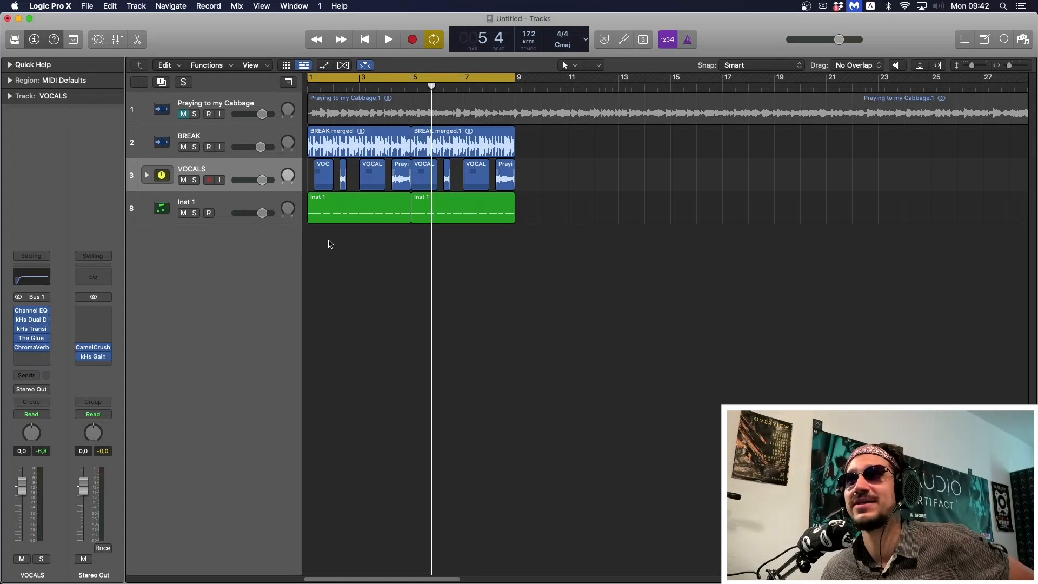
Solo the Inst 1 track and open its Vital synth to show the preset in use
left_click(232, 201)
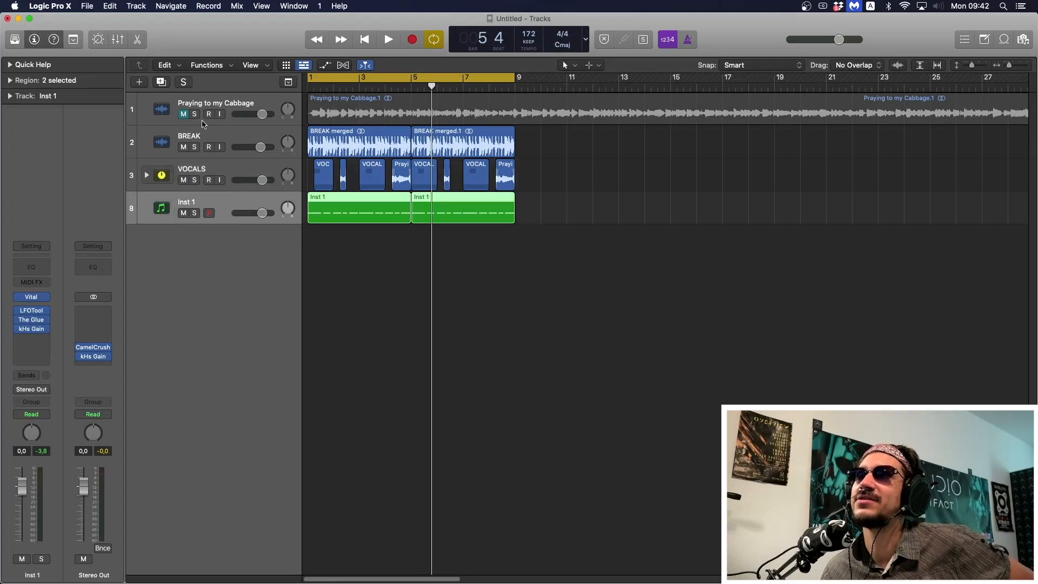
left_click(195, 213)
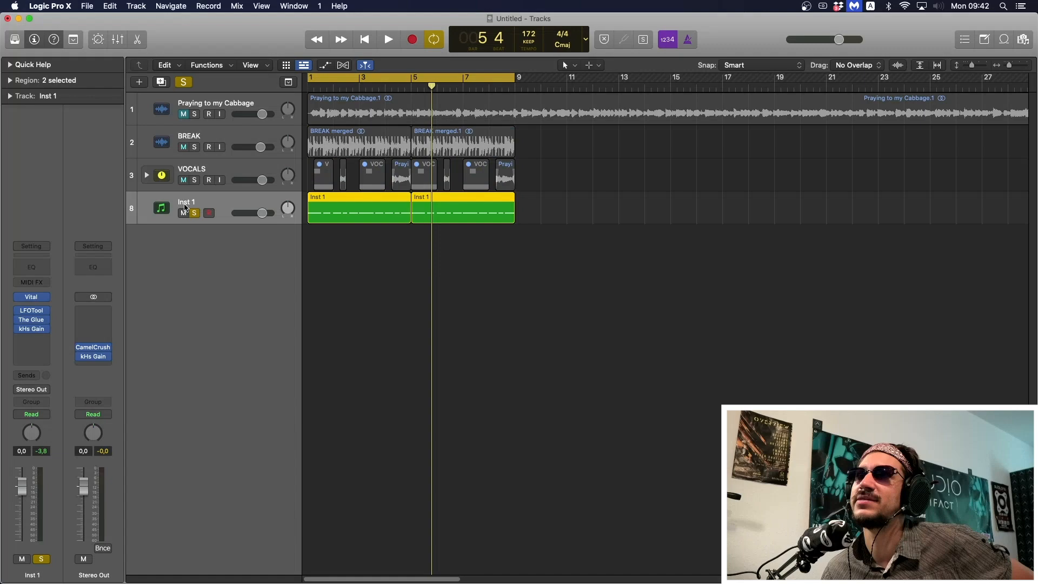
left_click(32, 300)
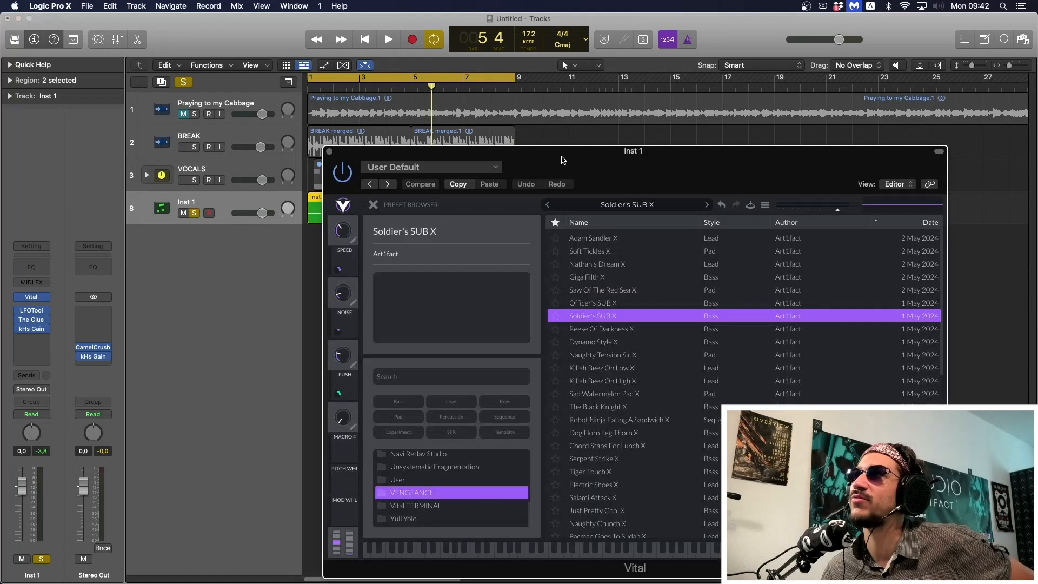
Move the Vital window aside, close it, and play a short passage of the soloed Inst 1 track
left_click_drag(562, 160, 357, 107)
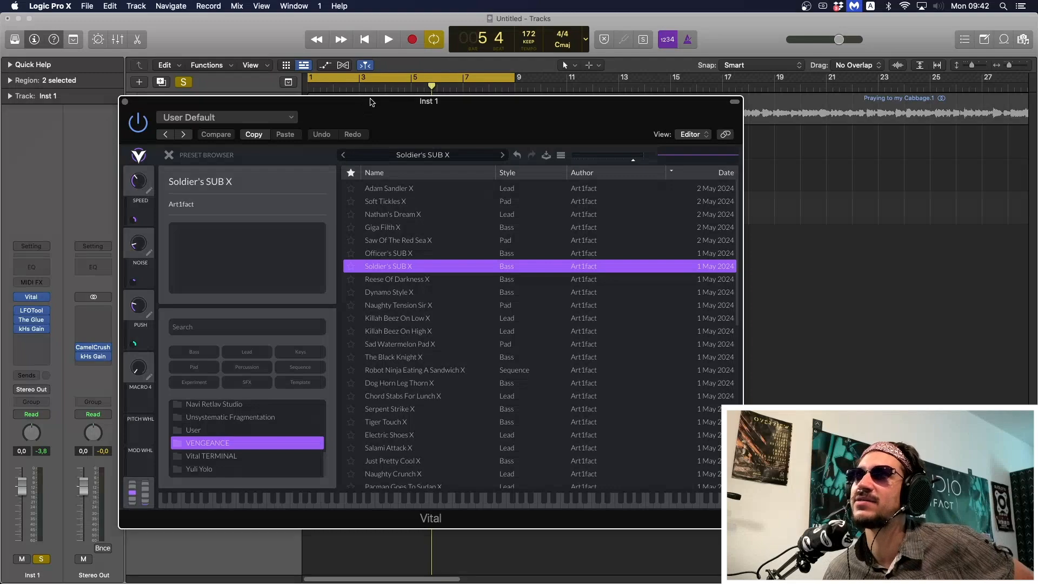
left_click_drag(371, 102, 317, 87)
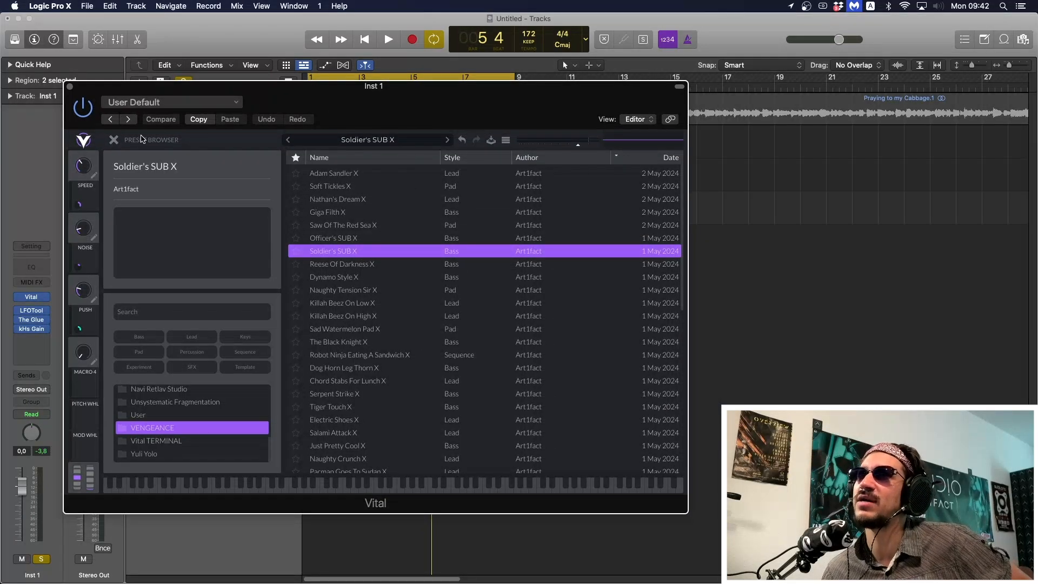
left_click(70, 87)
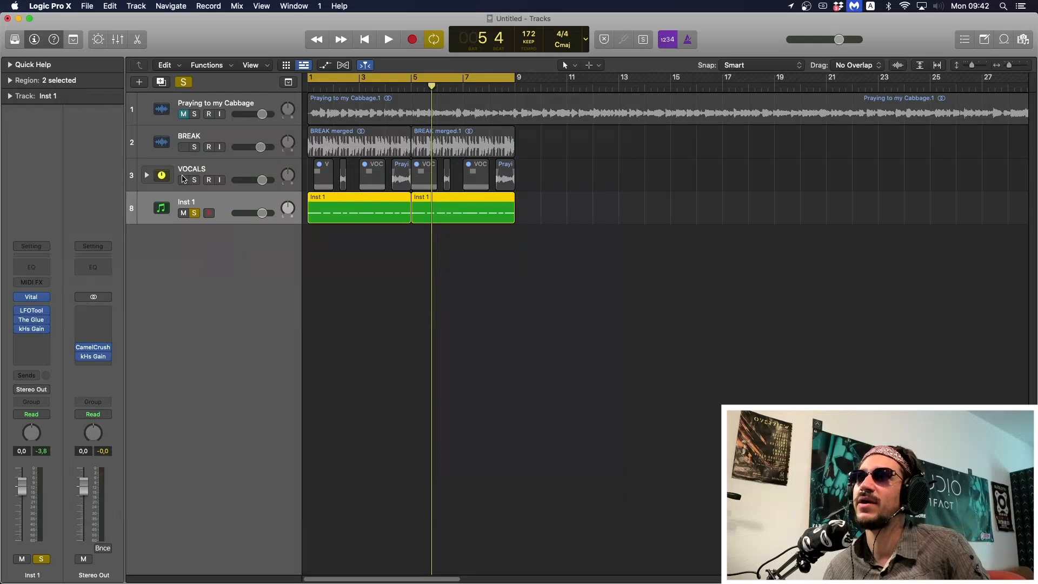
key("space")
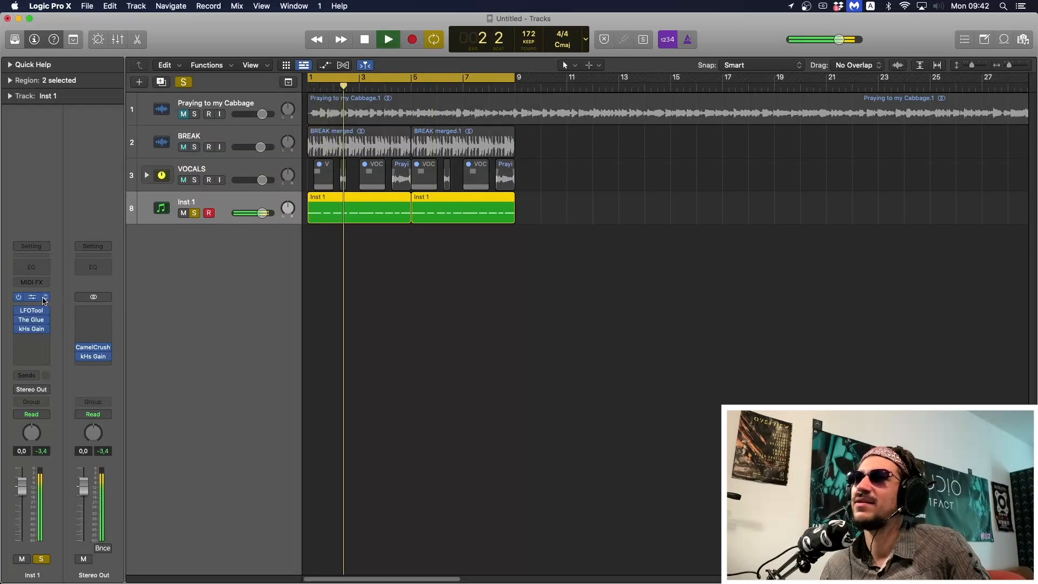
key("space")
Reopen Vital on Inst 1 and leave its preset browser to show the oscillators of Soldier's SUB X
left_click(33, 297)
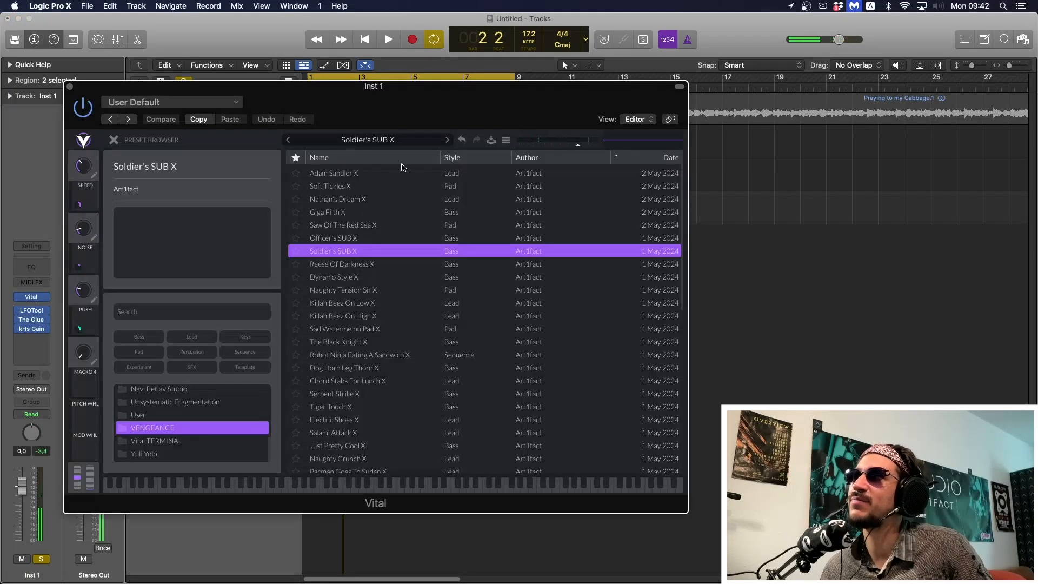
left_click(506, 142)
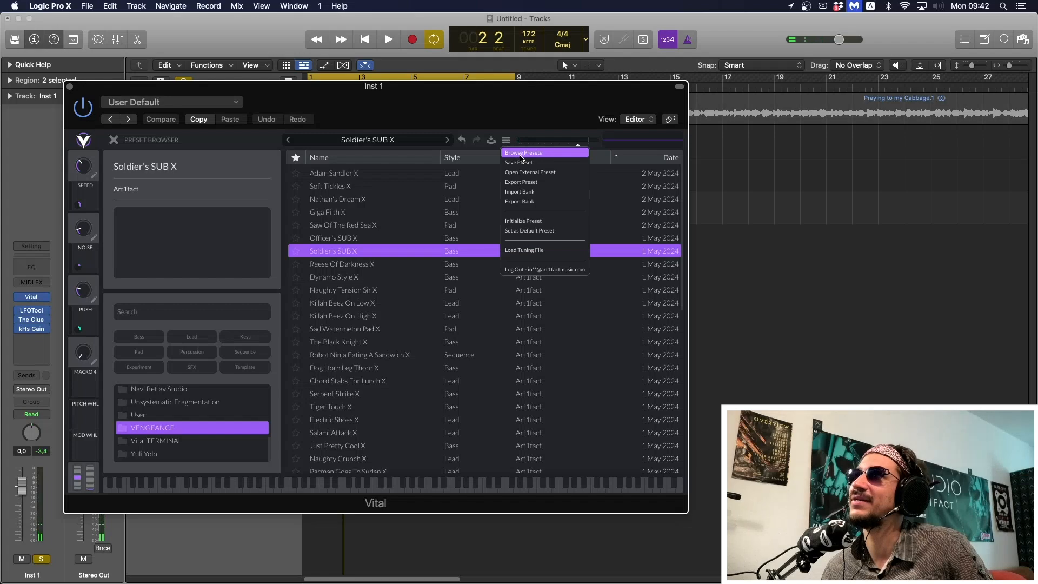
left_click(536, 154)
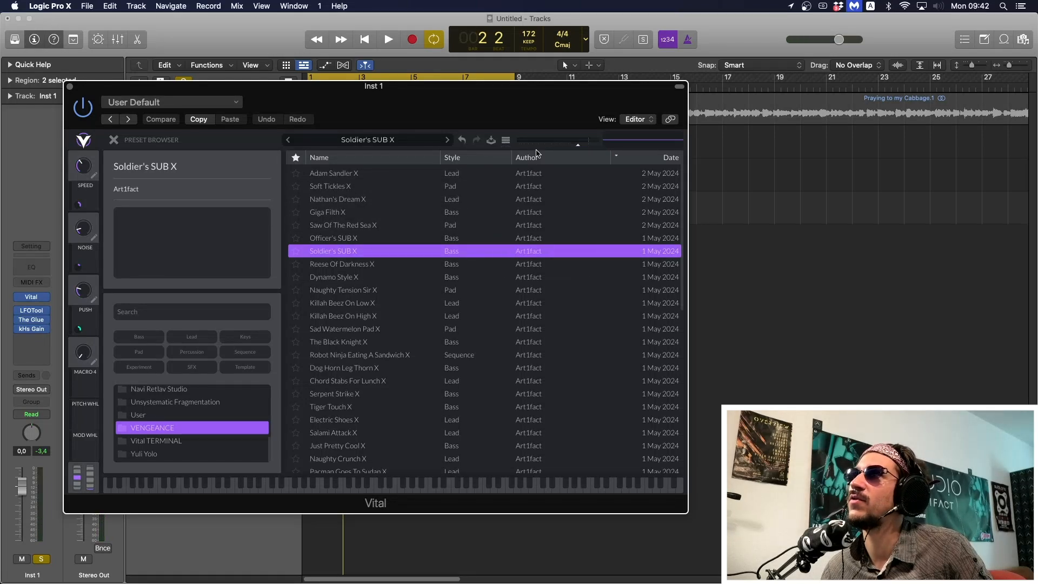
left_click(502, 141)
left_click(515, 151)
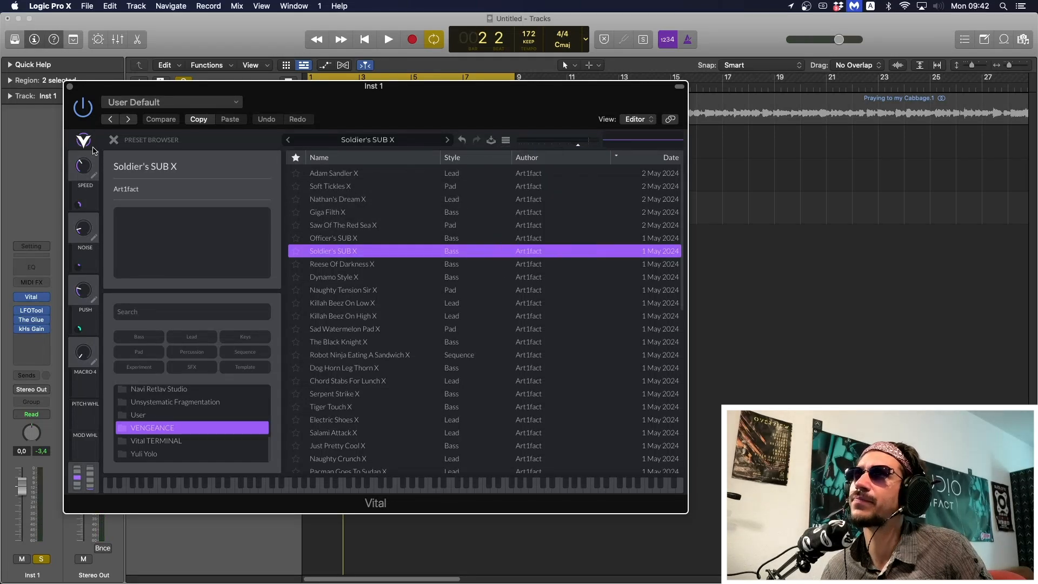
left_click(120, 141)
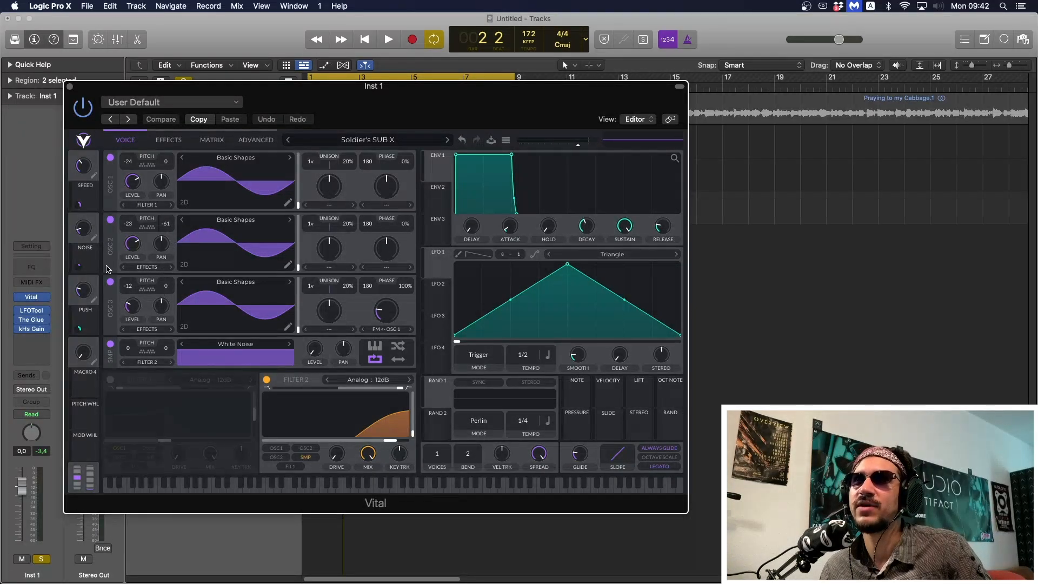
Play a short passage of the sub bass with Vital's voice settings showing, and close the synth
left_click(83, 167)
key("space")
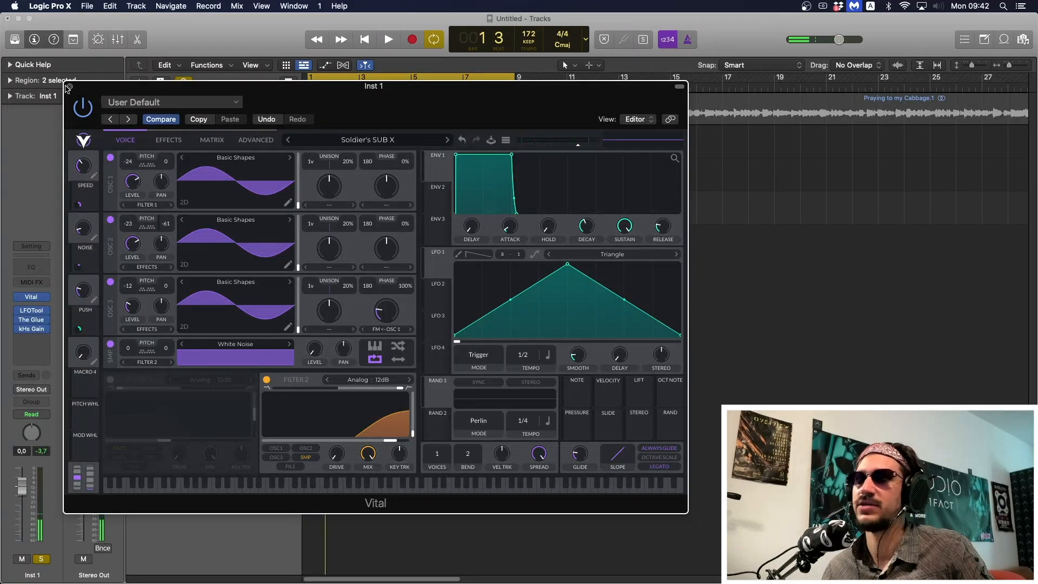
left_click(69, 86)
left_click_drag(354, 275, 417, 201)
Solo the BREAK track together with Inst 1 and play a short passage of both
mouse_move(40, 301)
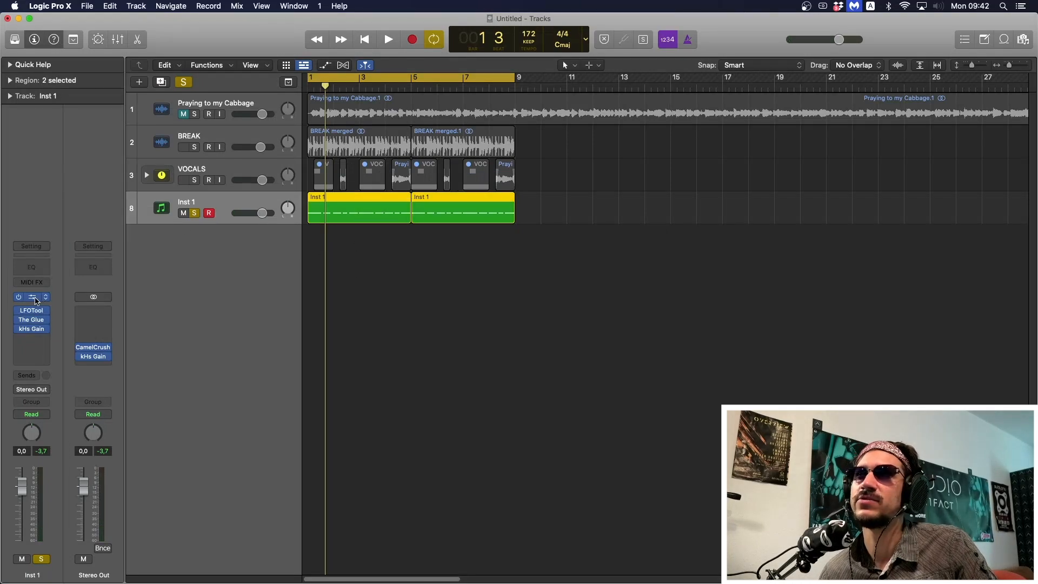
left_click(196, 147)
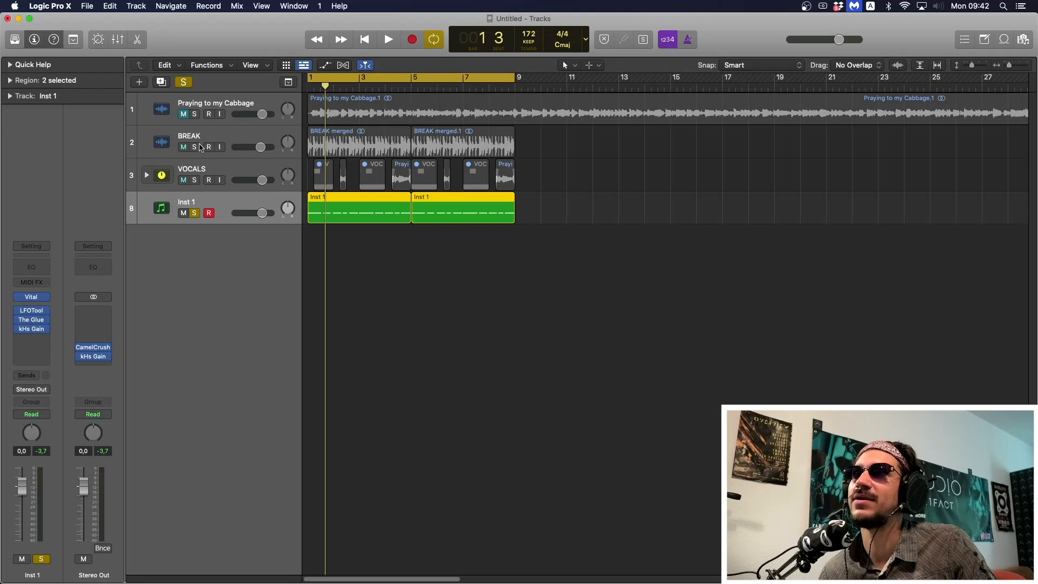
key("space")
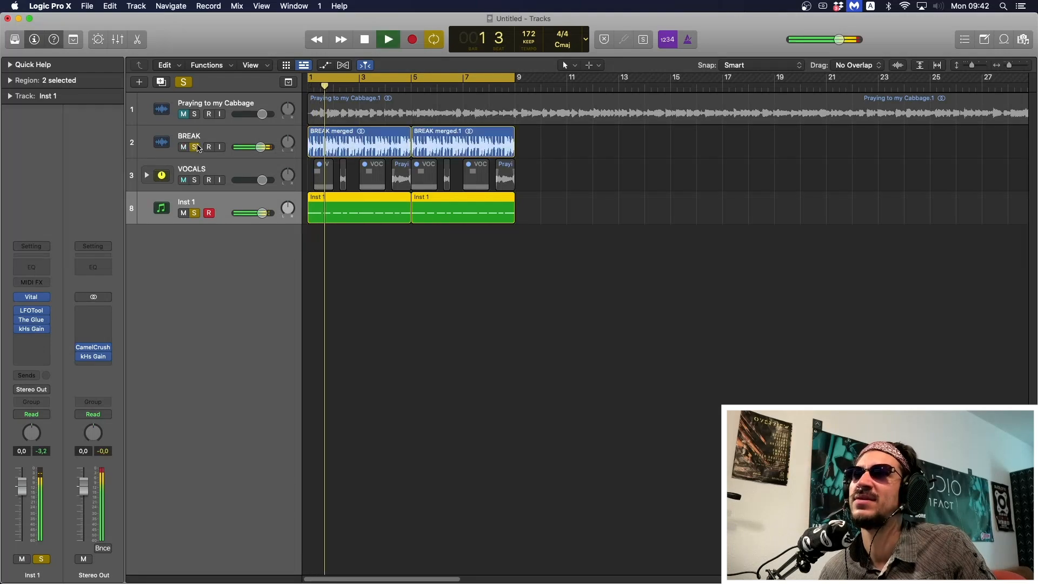
Open the first Inst 1 region in the Piano Roll, inspect its bass notes, and play them with the break
left_click(409, 229)
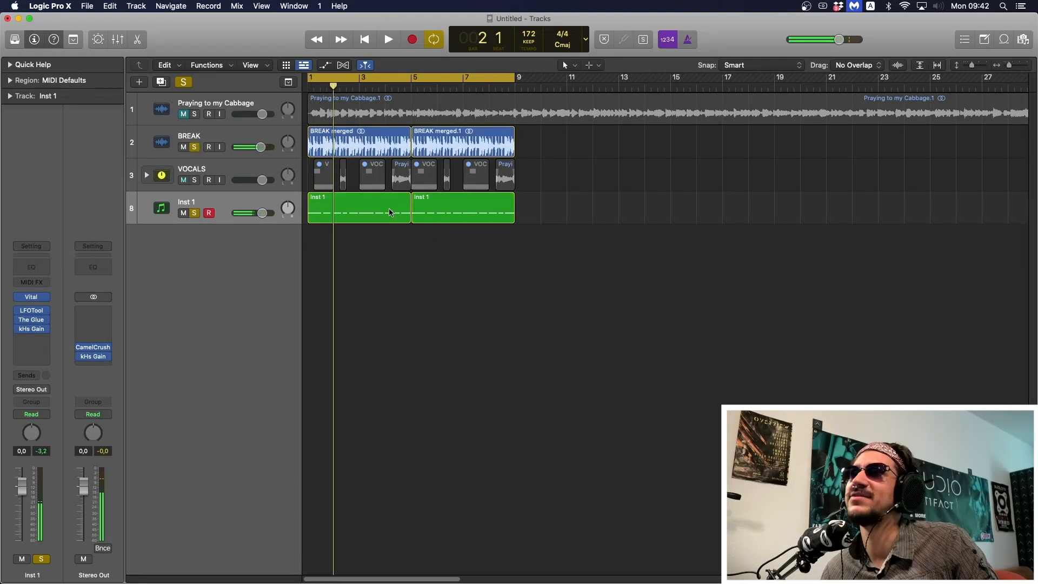
double_click(388, 209)
left_click(350, 426)
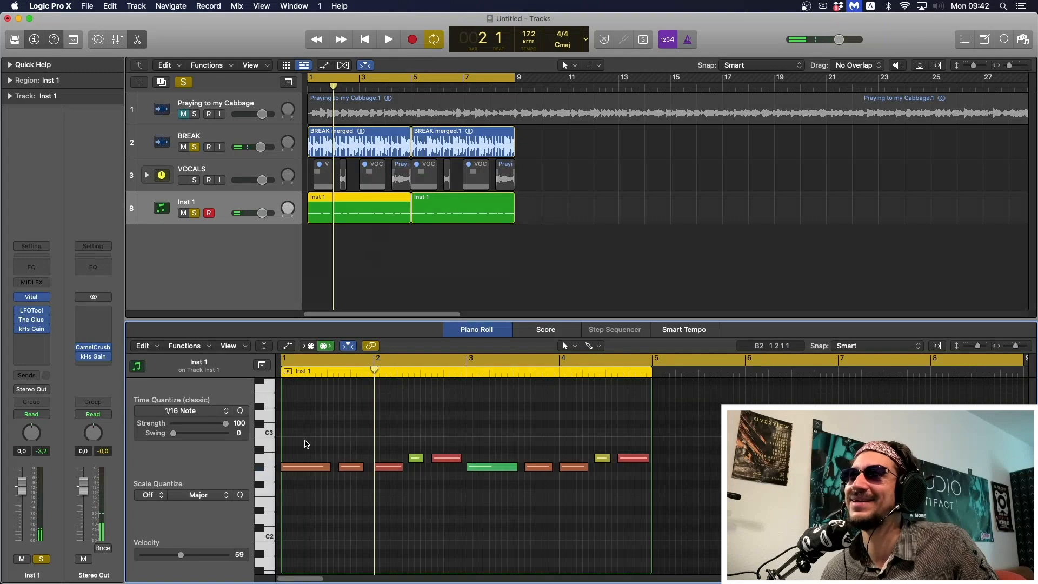
left_click_drag(305, 441, 354, 506)
left_click(343, 492)
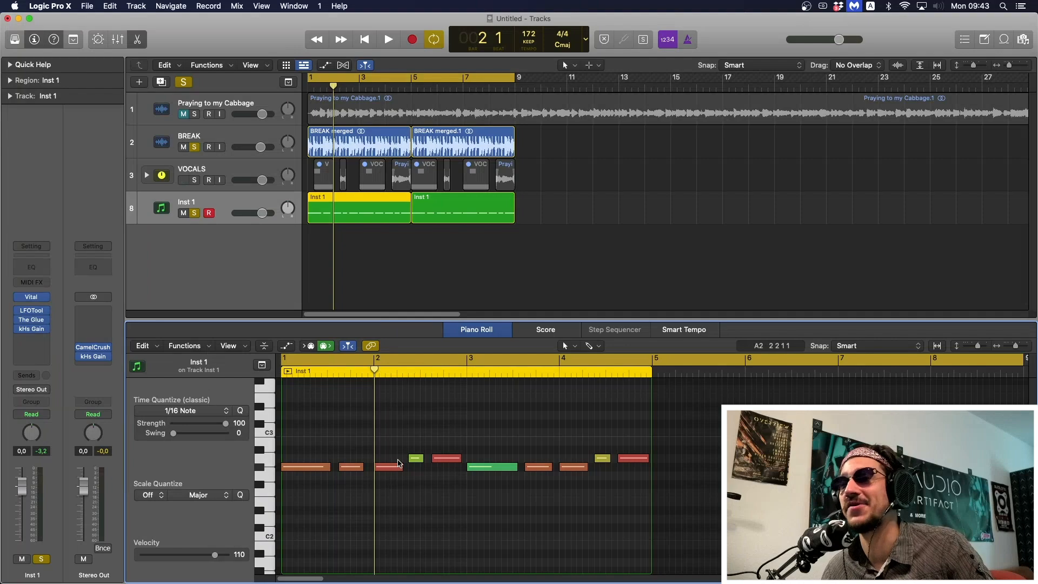
key("space")
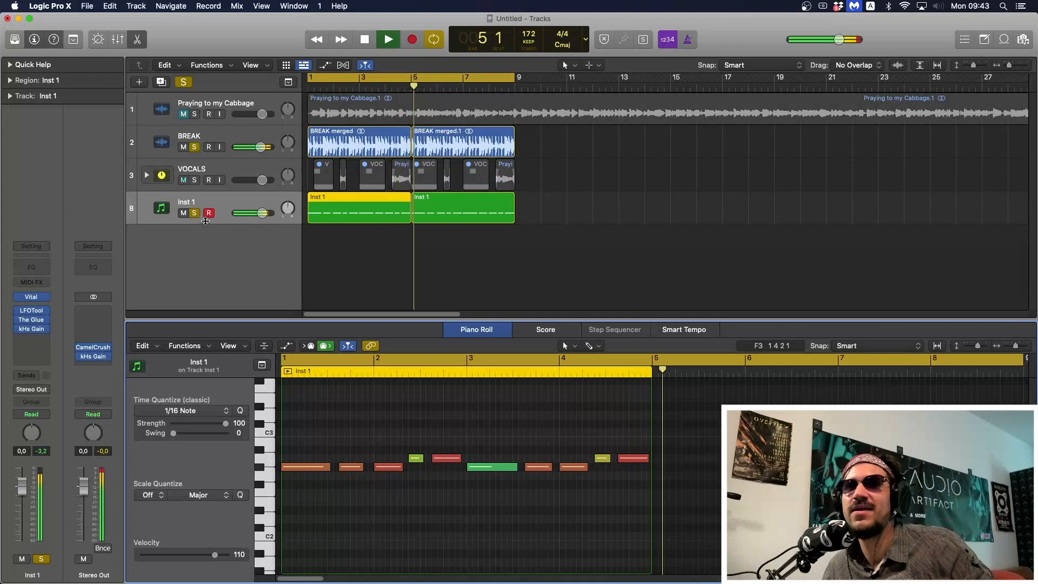
key("space")
Add the VOCALS stack to the solo, select it, and play the loop with the break and sub bass
left_click(194, 179)
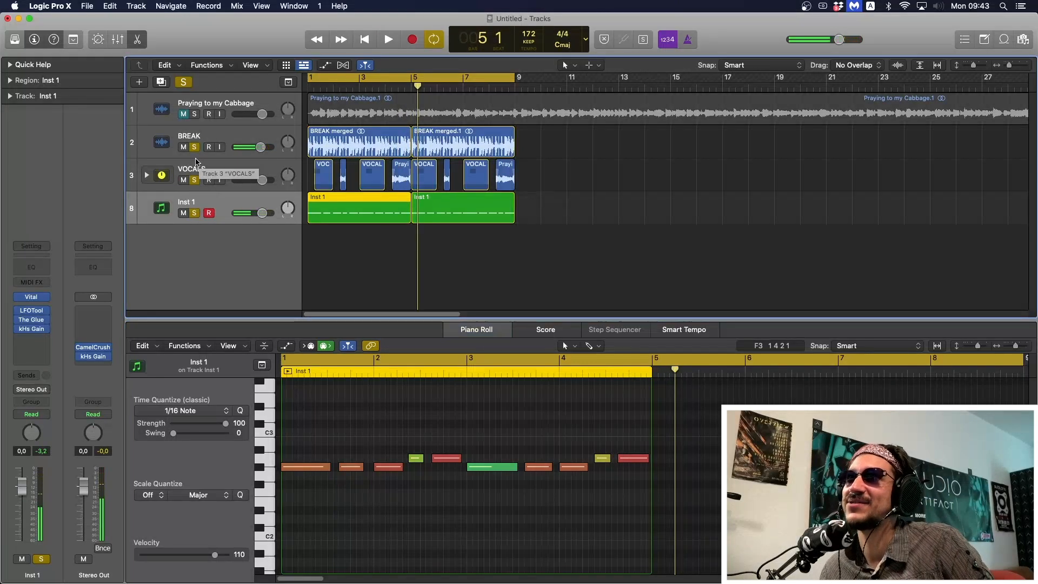
left_click(200, 170)
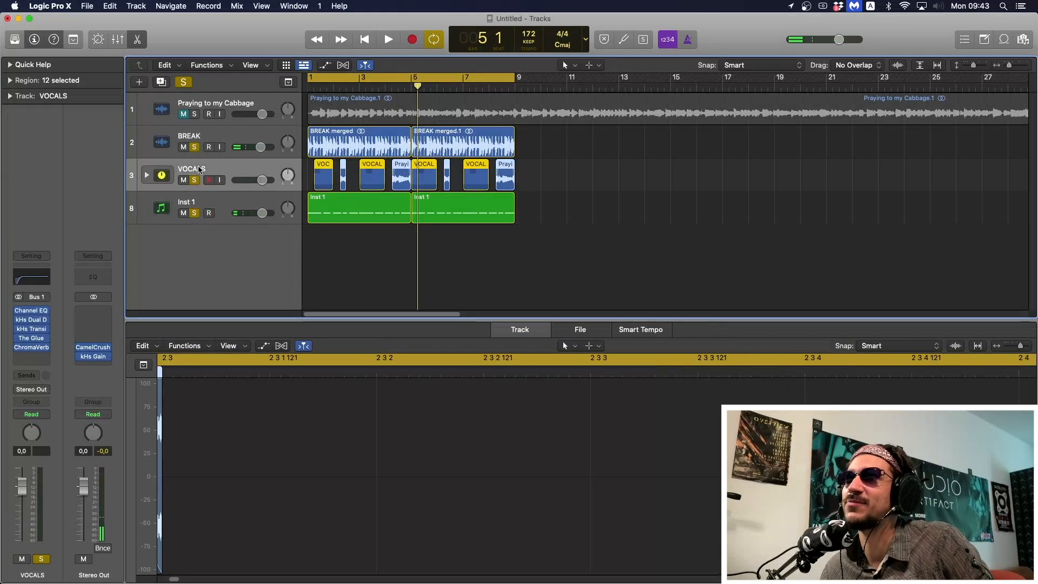
key("space")
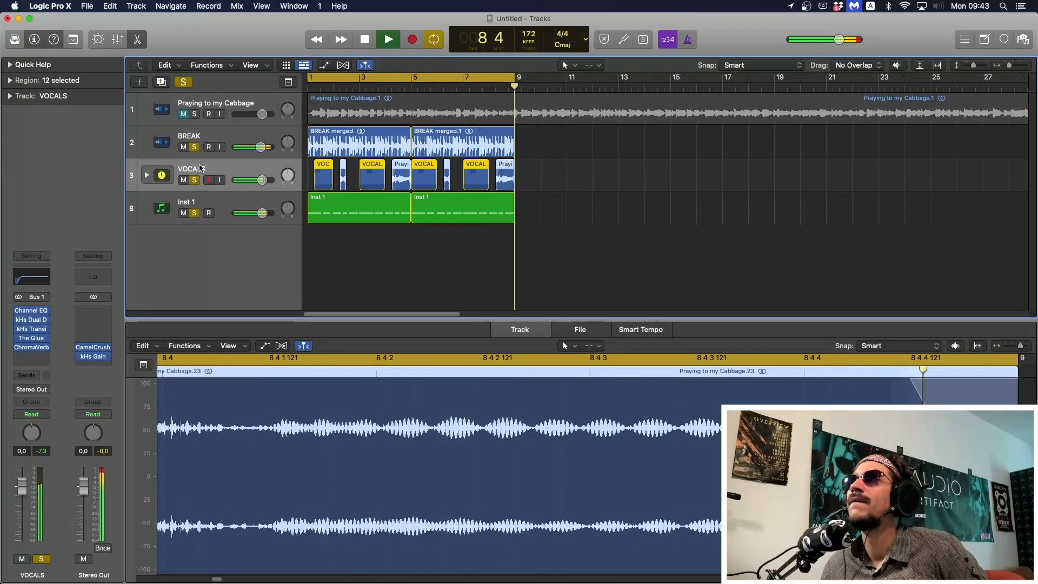
key("space")
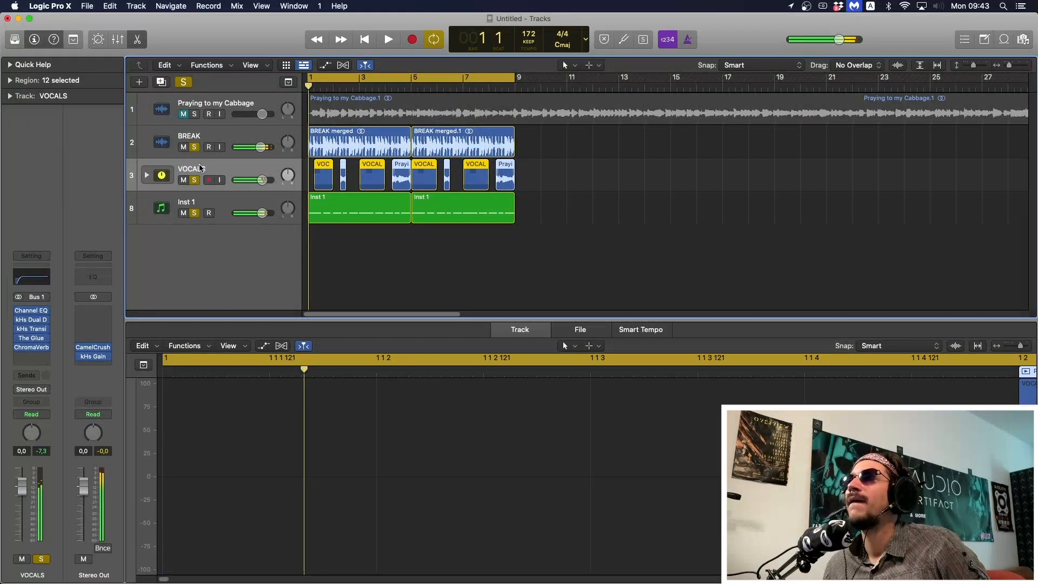
Expand the VOCALS stack and compare the plug-in chains on its Audio 3 and Audio 6 tracks
left_click(145, 175)
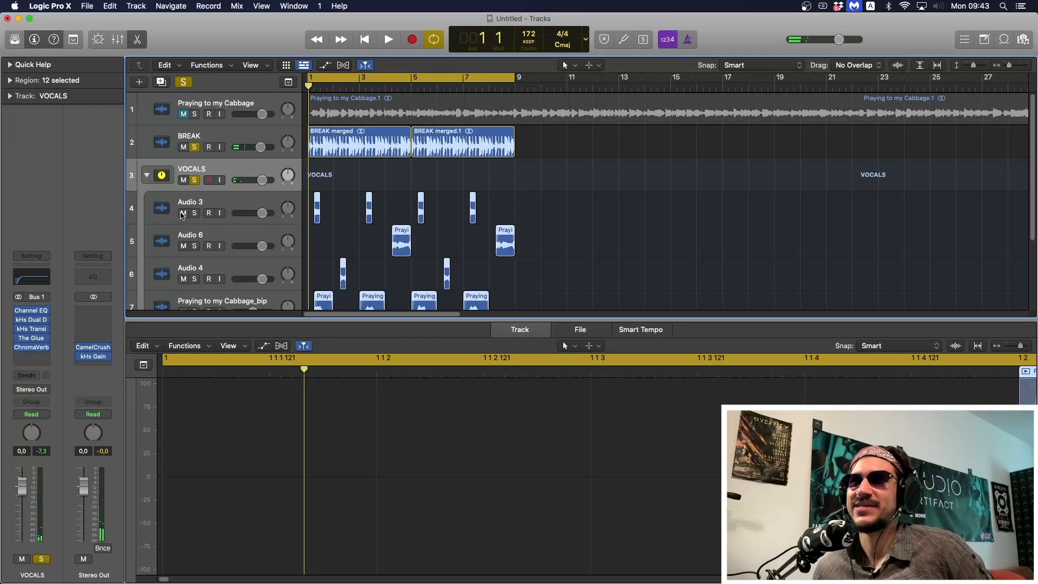
left_click(184, 214)
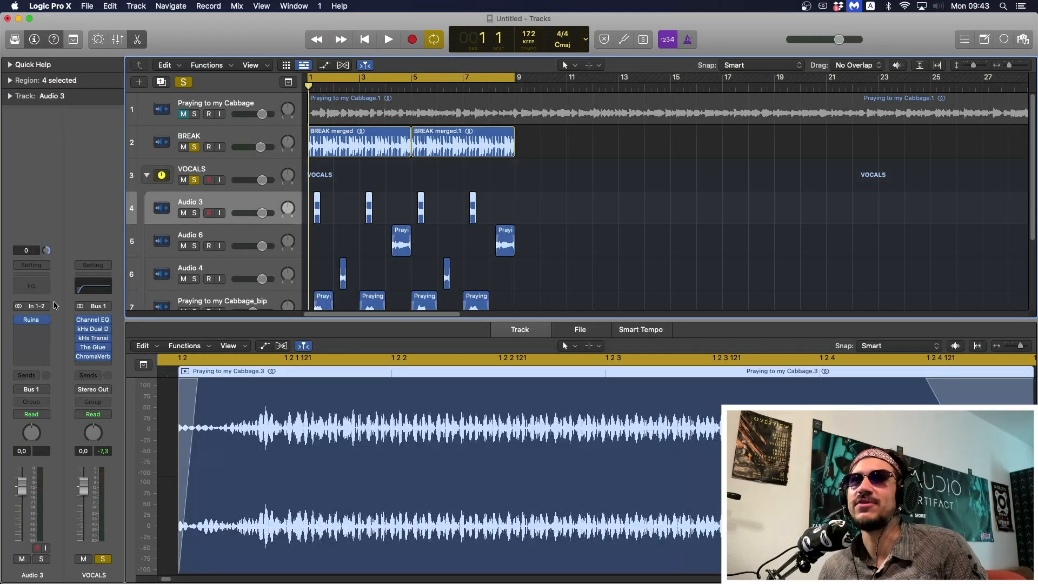
key("Down")
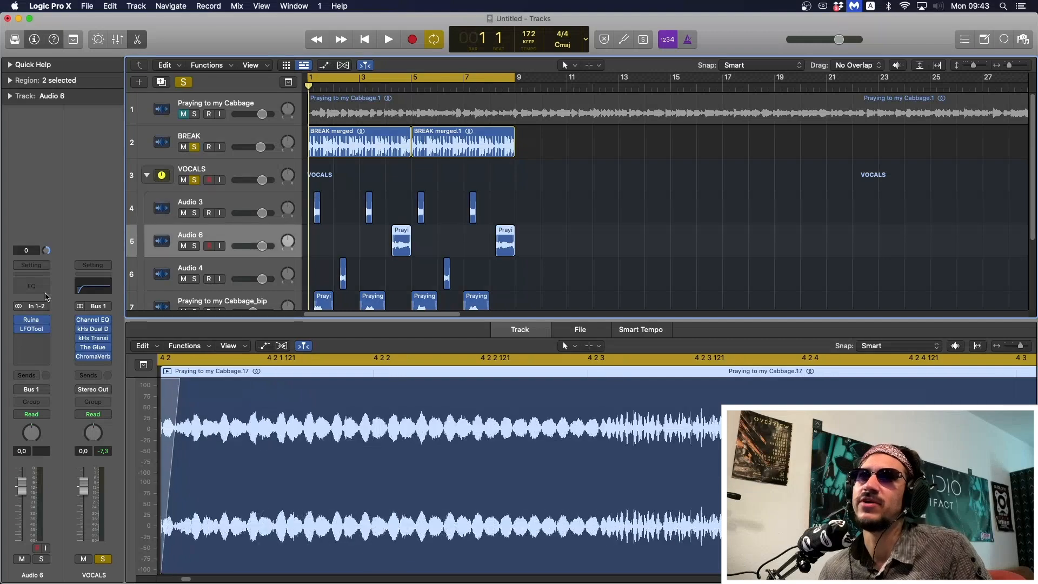
key("Up")
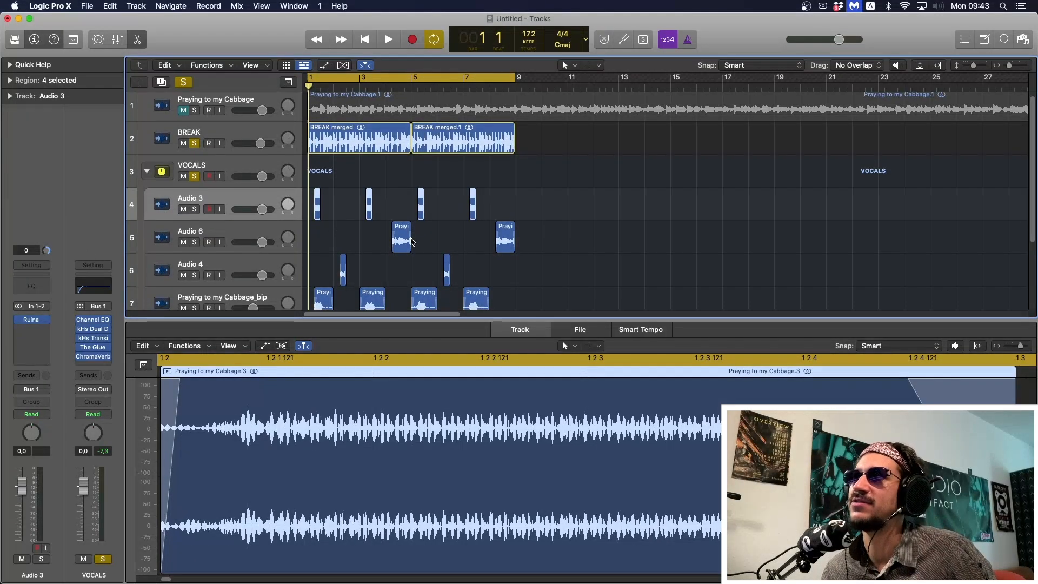
scroll(413, 242, "down", 2)
scroll(412, 242, "down", 1)
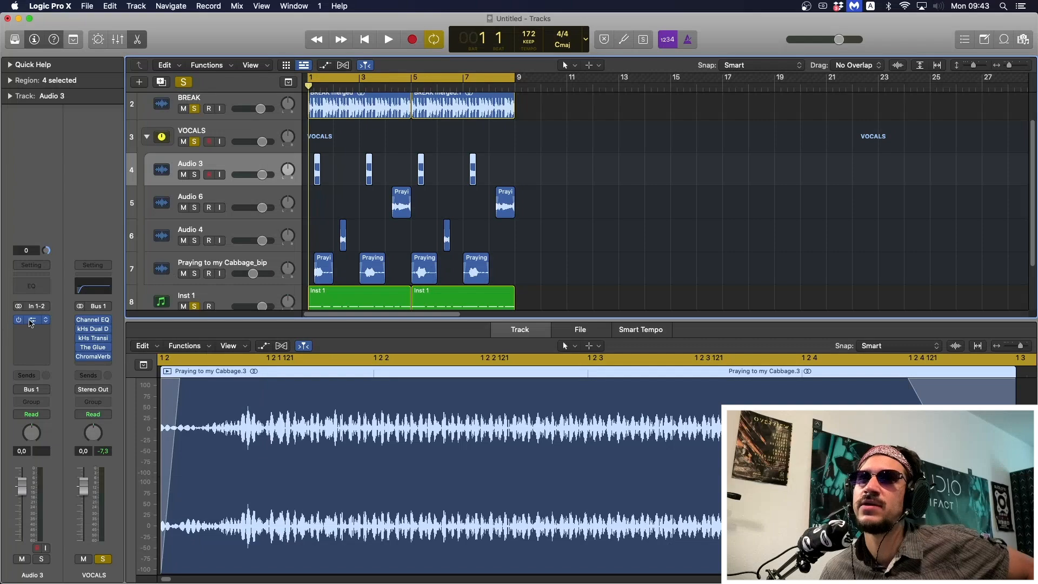
Open Ruina on Audio 3 to view its distortion settings, and close the plug-in and the audio editor
left_click(31, 320)
left_click(31, 320)
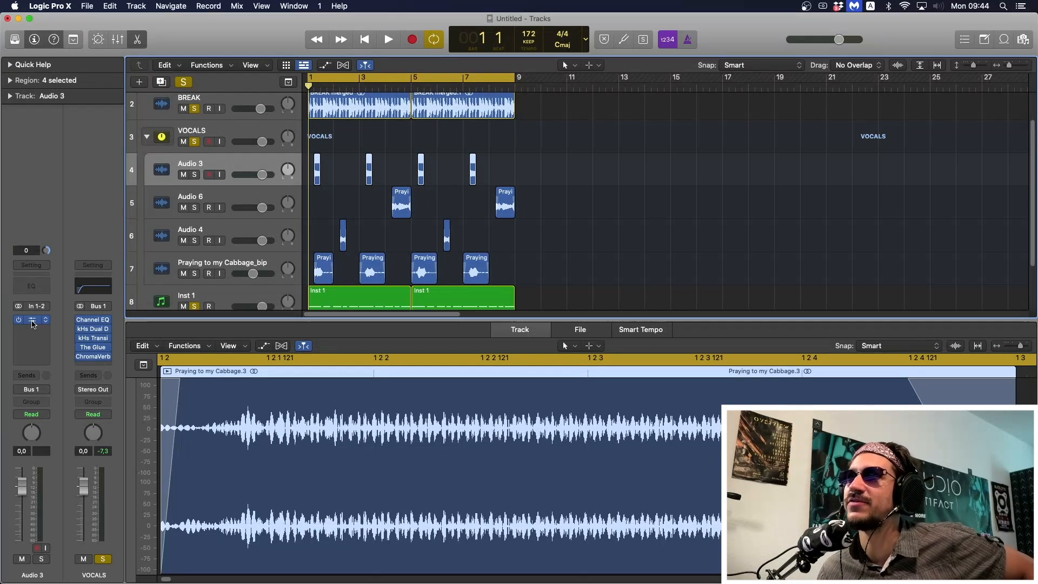
left_click(33, 323)
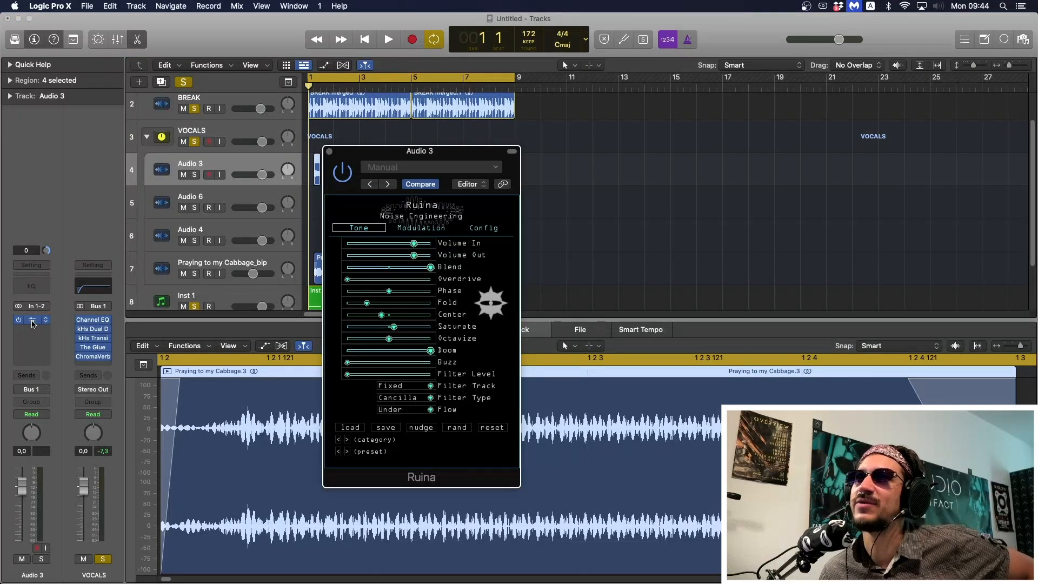
left_click(33, 323)
left_click(519, 329)
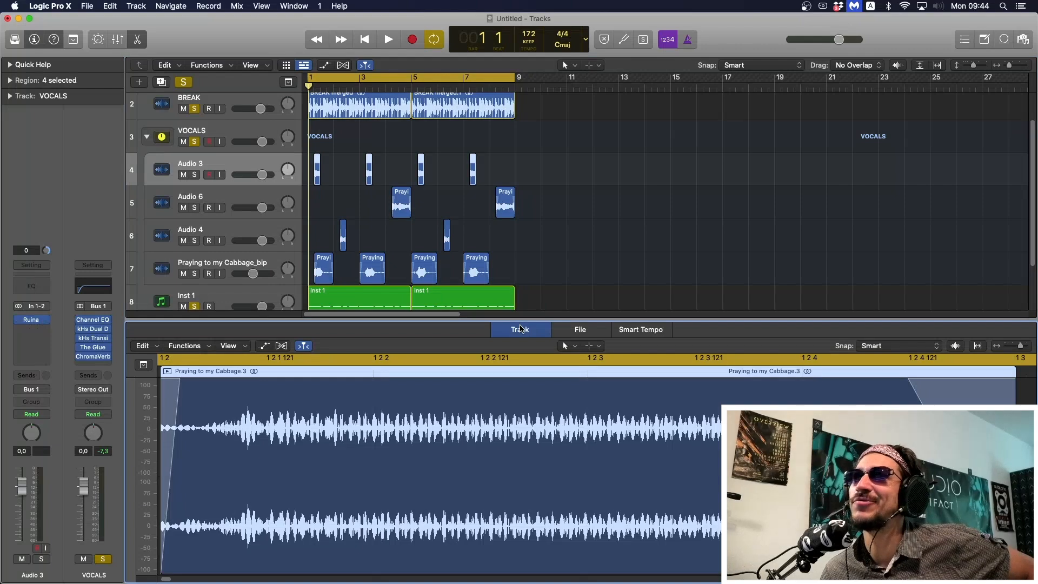
key("e")
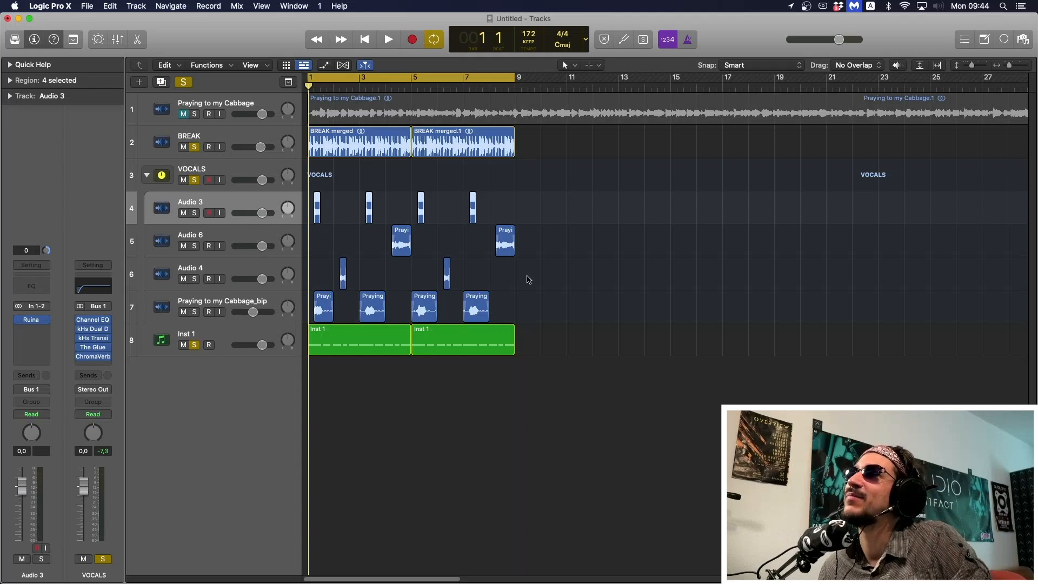
Highlight the vocal chops with the BREAK and Inst 1 regions in turn, clear the selection, and select the regions on all tracks
left_click_drag(534, 307, 313, 195)
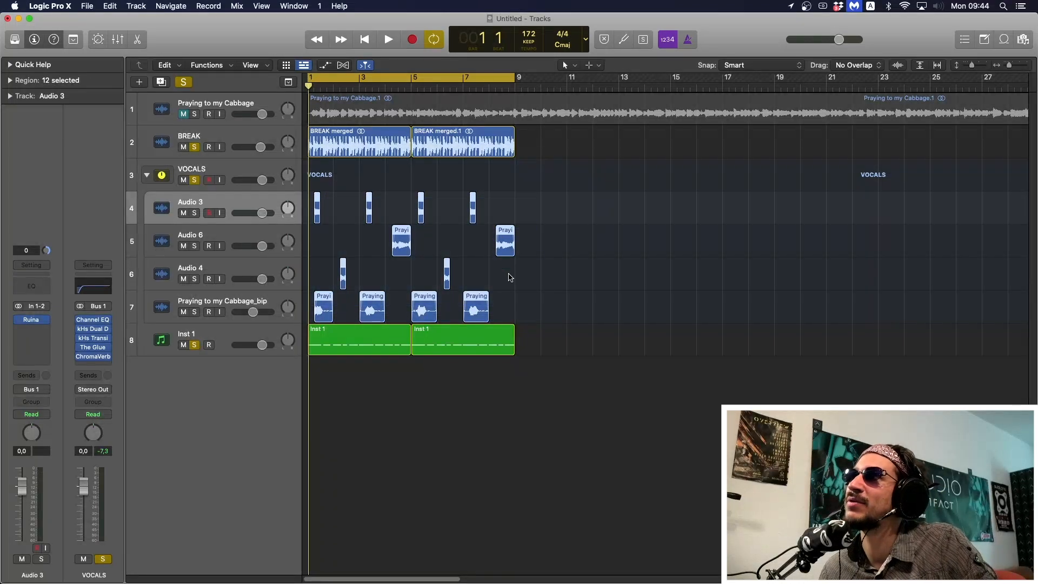
left_click_drag(530, 317, 207, 156)
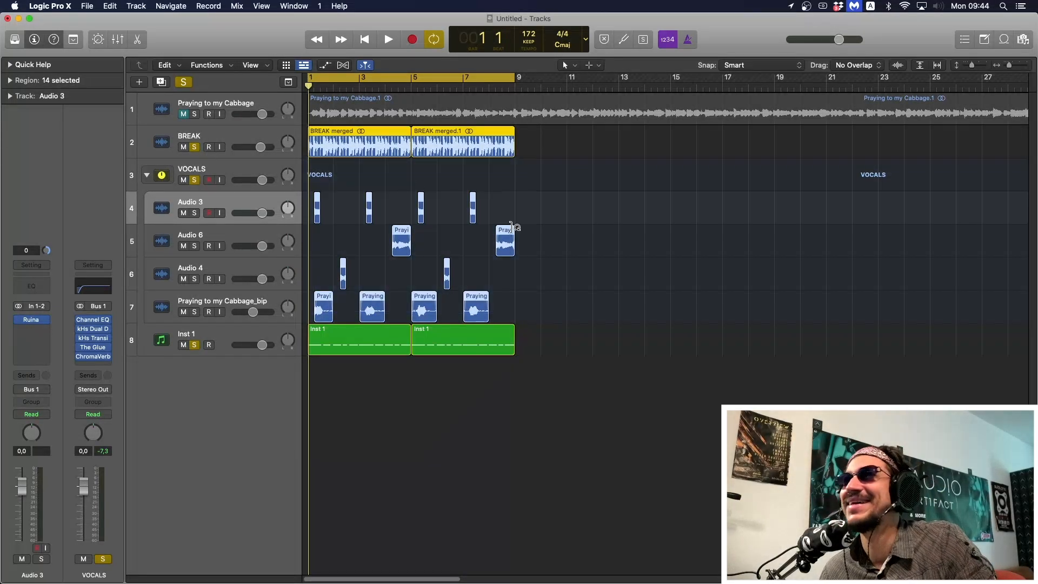
left_click_drag(553, 184, 309, 349)
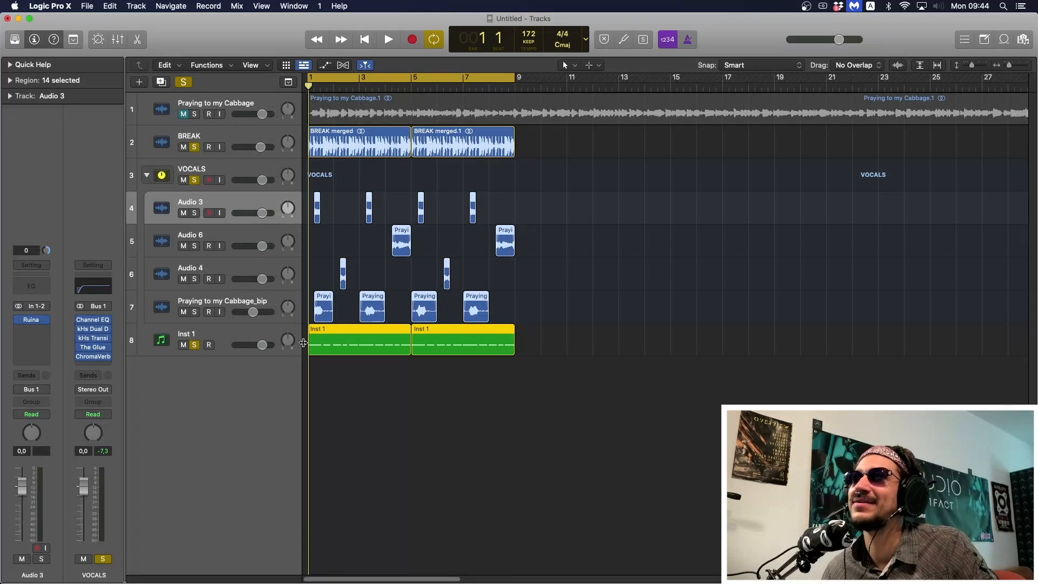
left_click(416, 276)
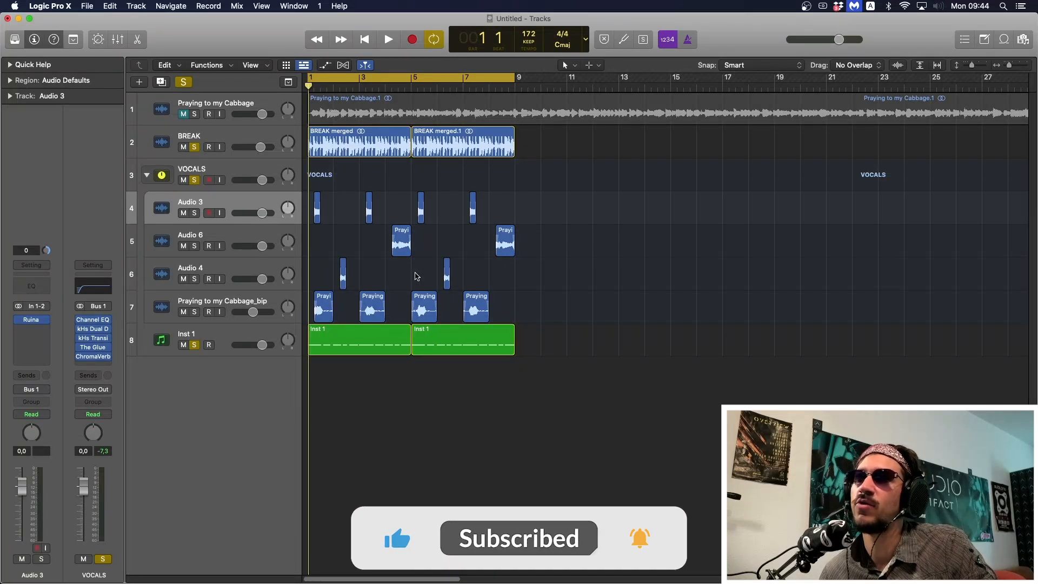
left_click_drag(559, 359, 226, 94)
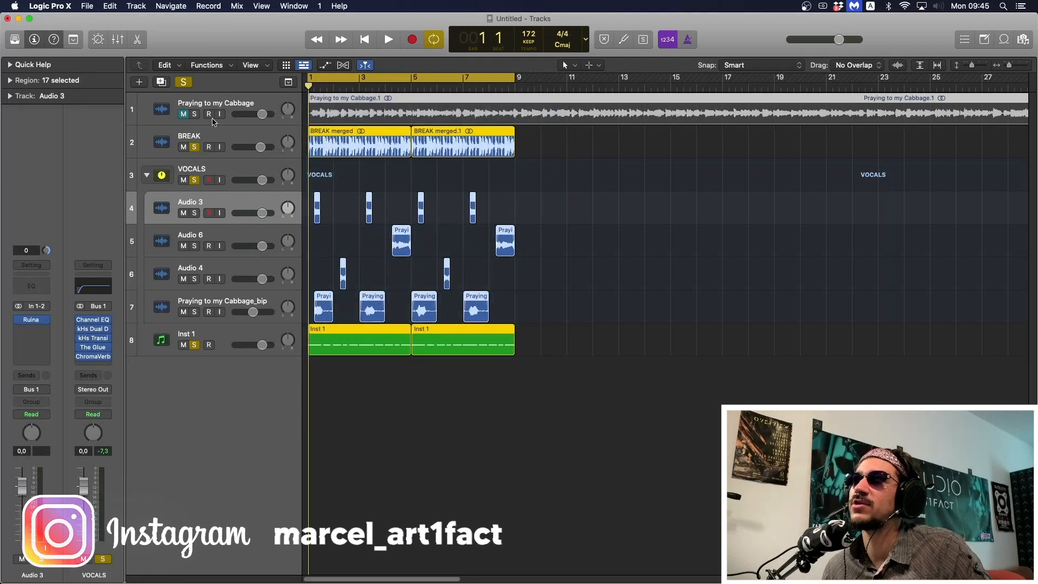